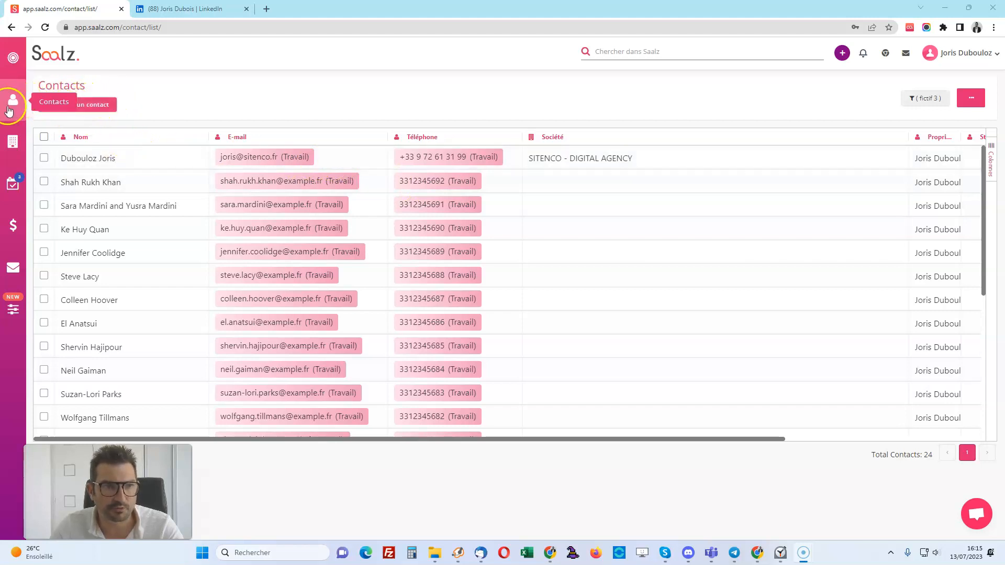
- Open the form for adding a contact, review its available fields and close it without saving
left_click(844, 55)
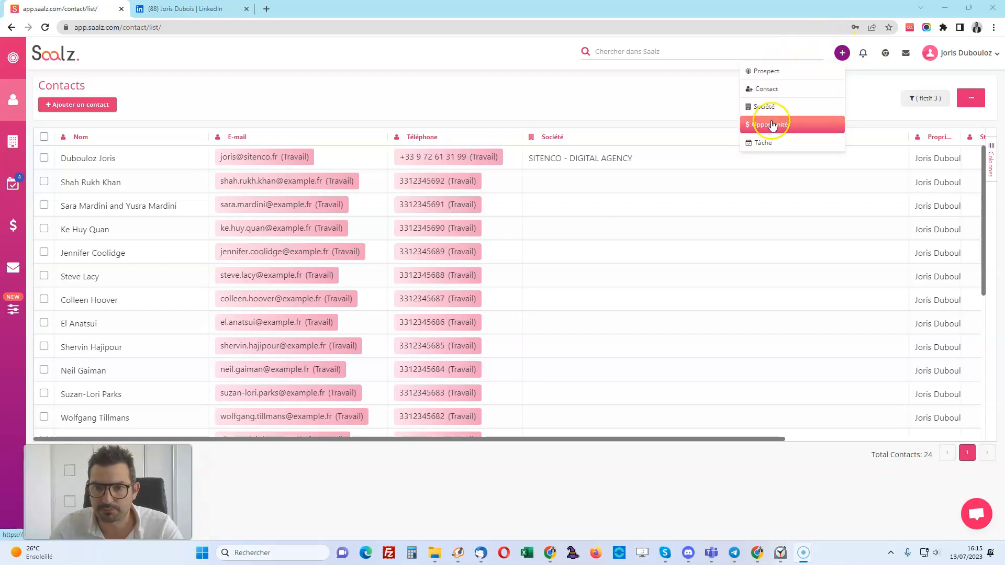
left_click(107, 107)
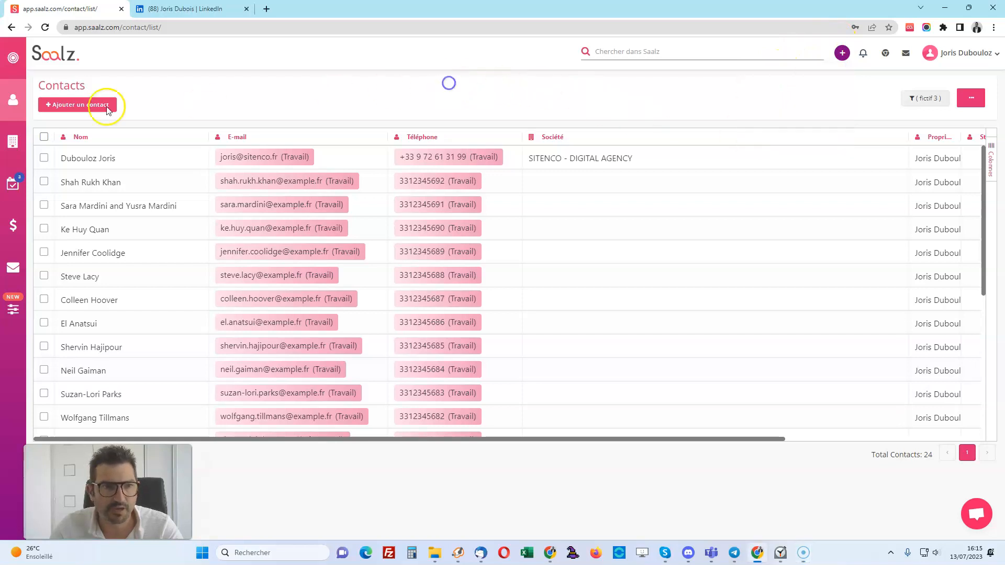
left_click(73, 106)
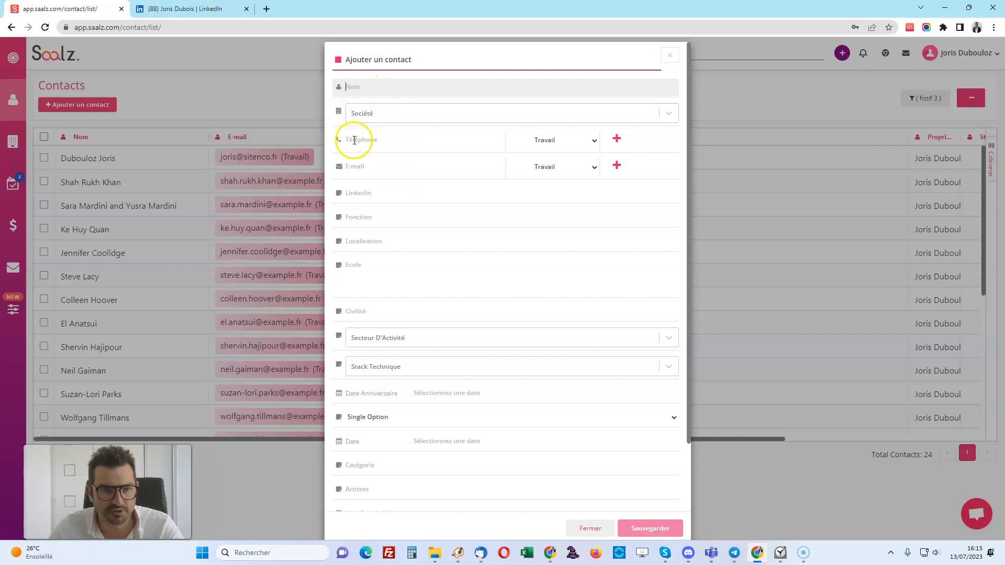
scroll(403, 246, "down", 2)
scroll(413, 246, "up", 2)
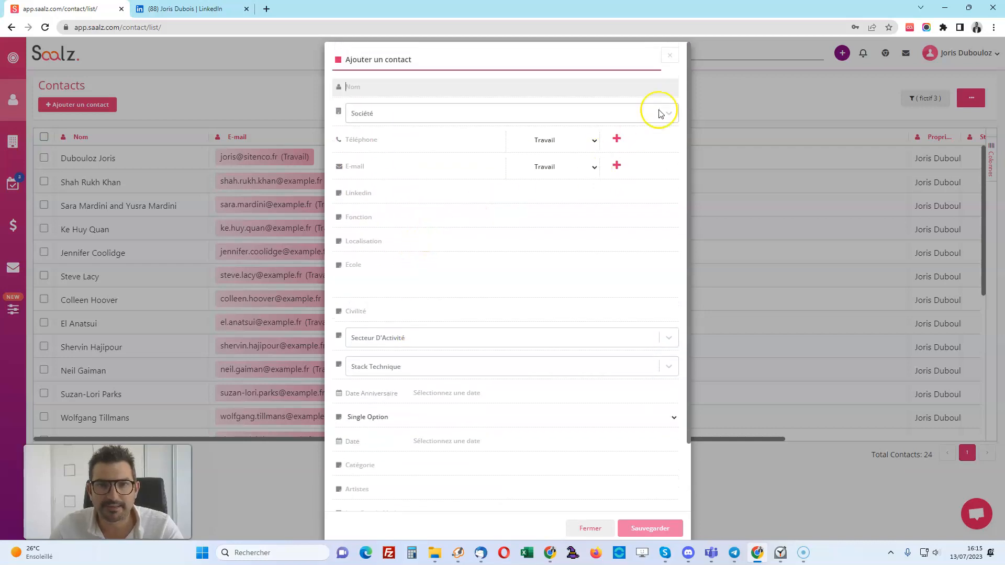
left_click(669, 56)
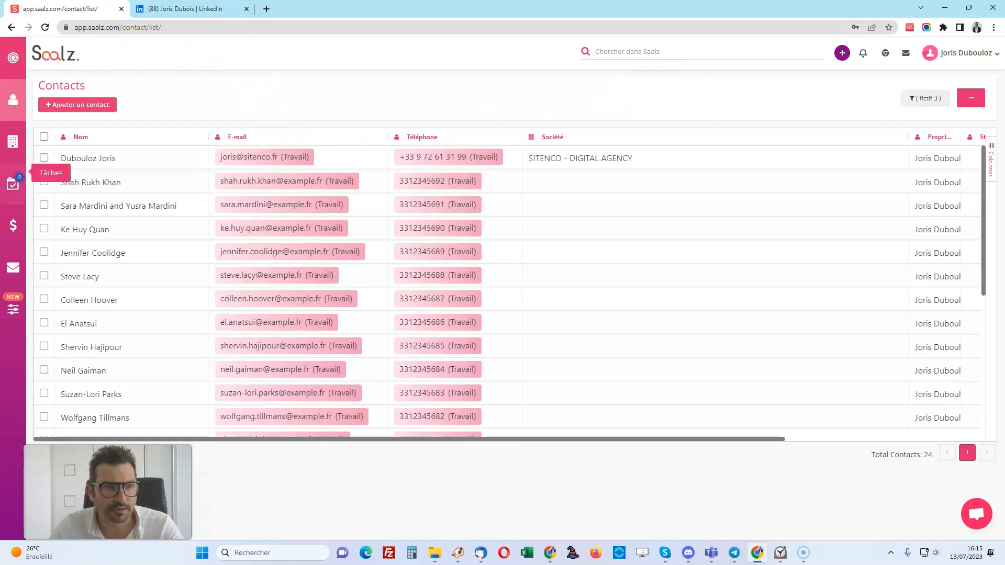
- In field management, stop displaying the contact field Civility in the add window, save, and return to the contact list
left_click(16, 313)
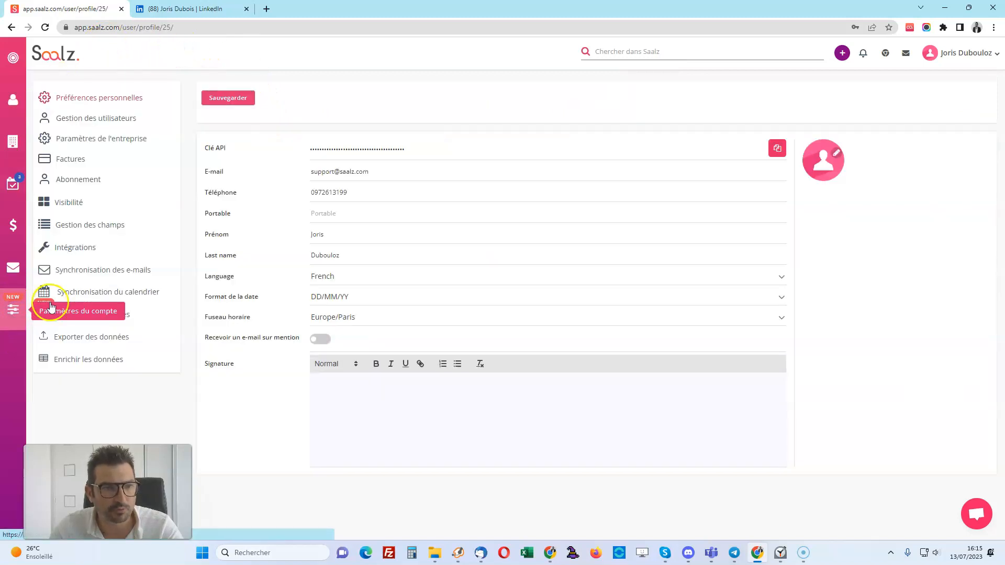
left_click(99, 225)
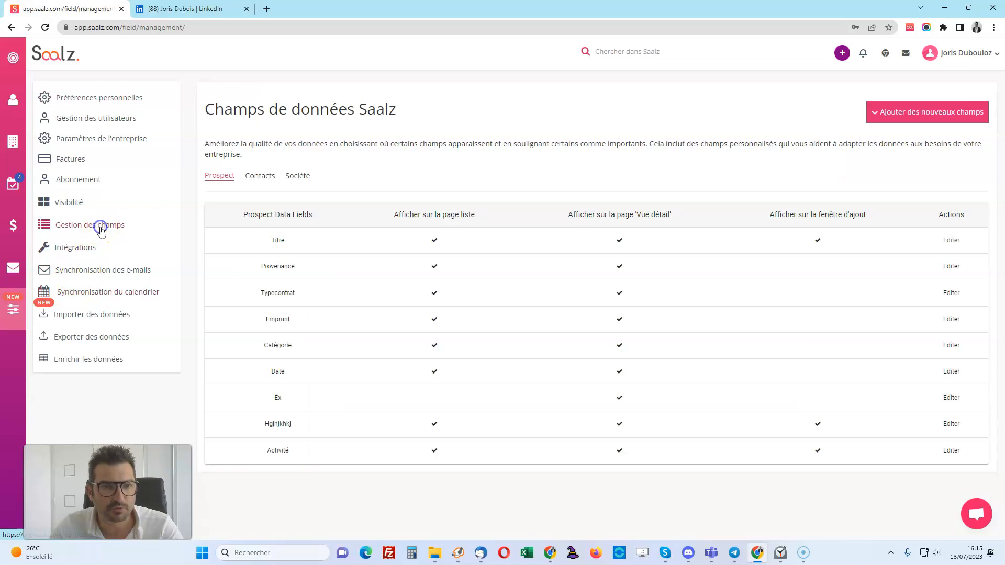
left_click(260, 178)
scroll(433, 359, "down", 3)
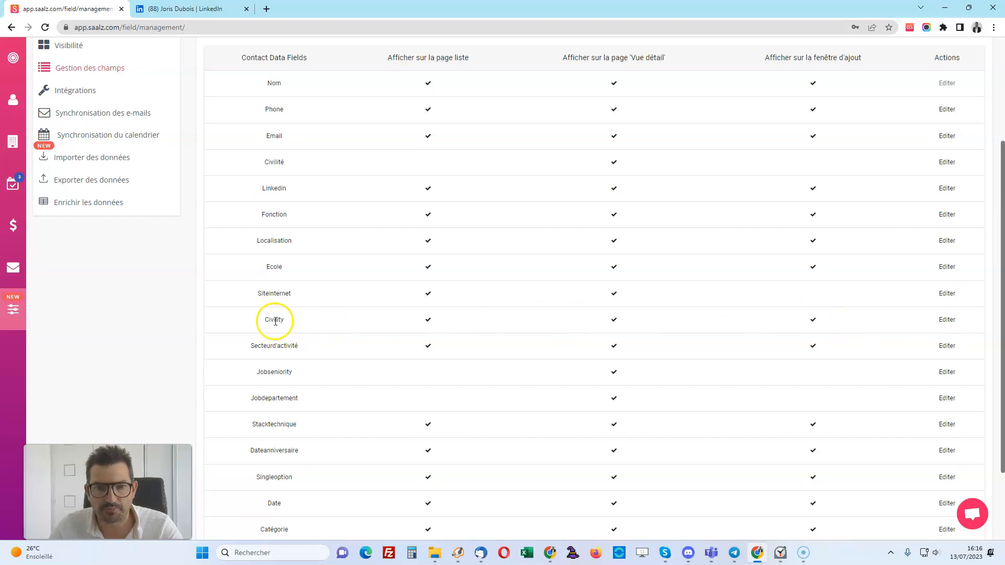
left_click(948, 319)
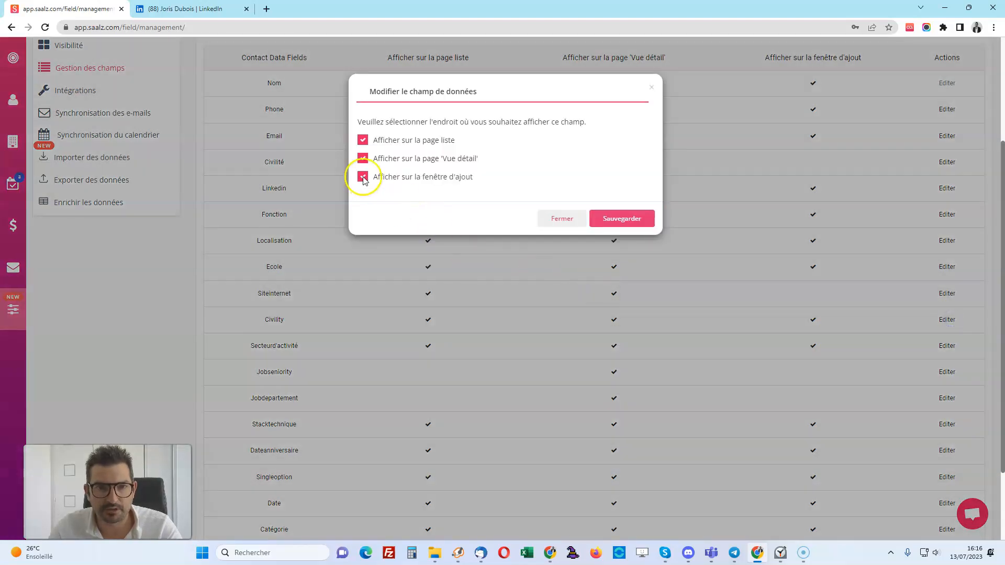
left_click(632, 219)
scroll(309, 225, "up", 5)
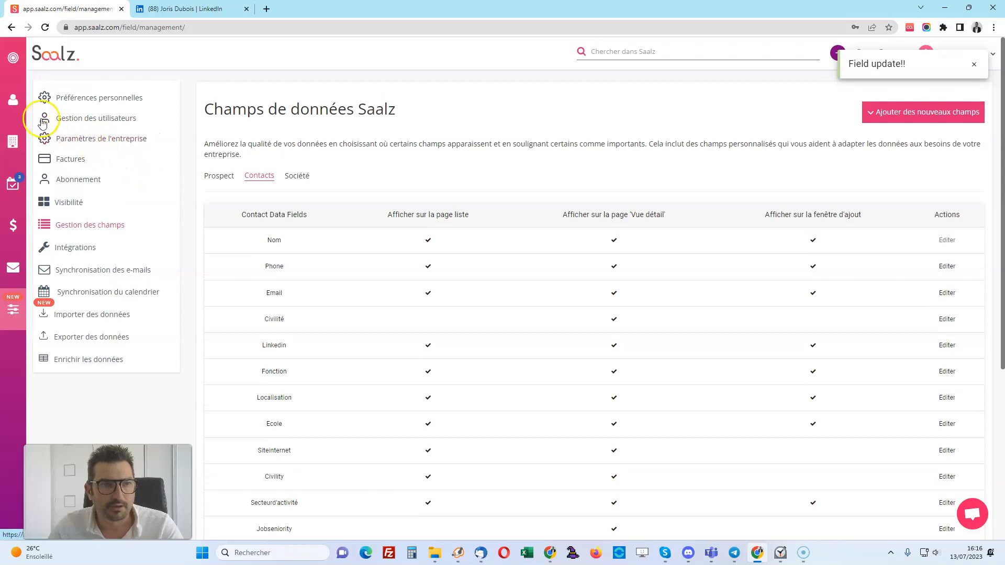
left_click(13, 99)
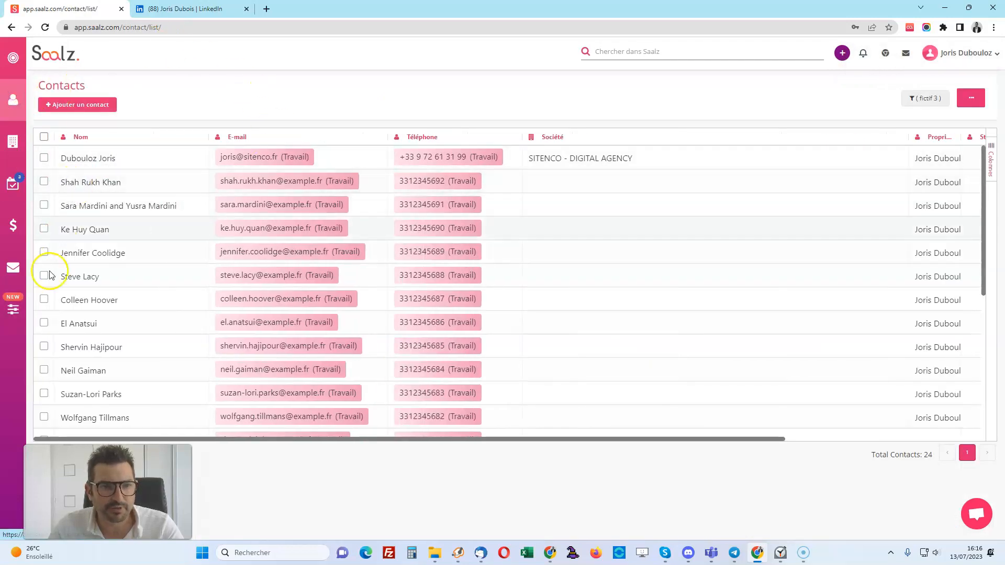
- Start a data import from the account settings and attach the import-ex2 file
left_click(16, 310)
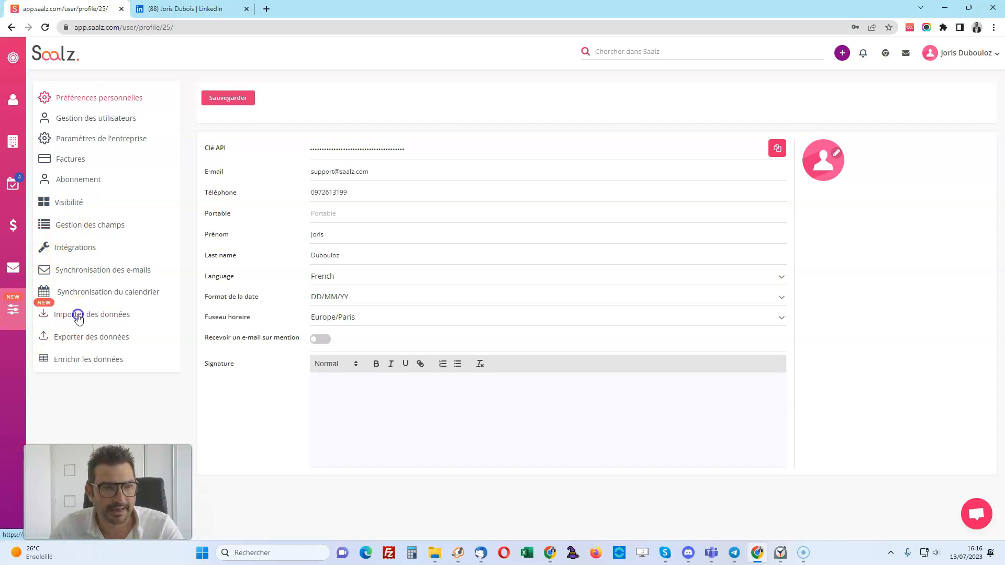
left_click(79, 316)
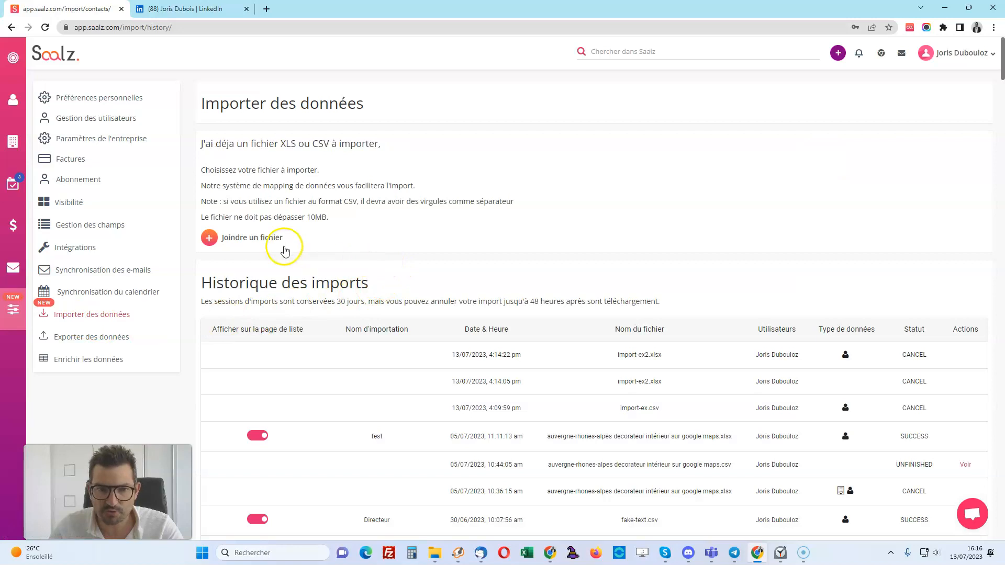
left_click(255, 238)
double_click(124, 134)
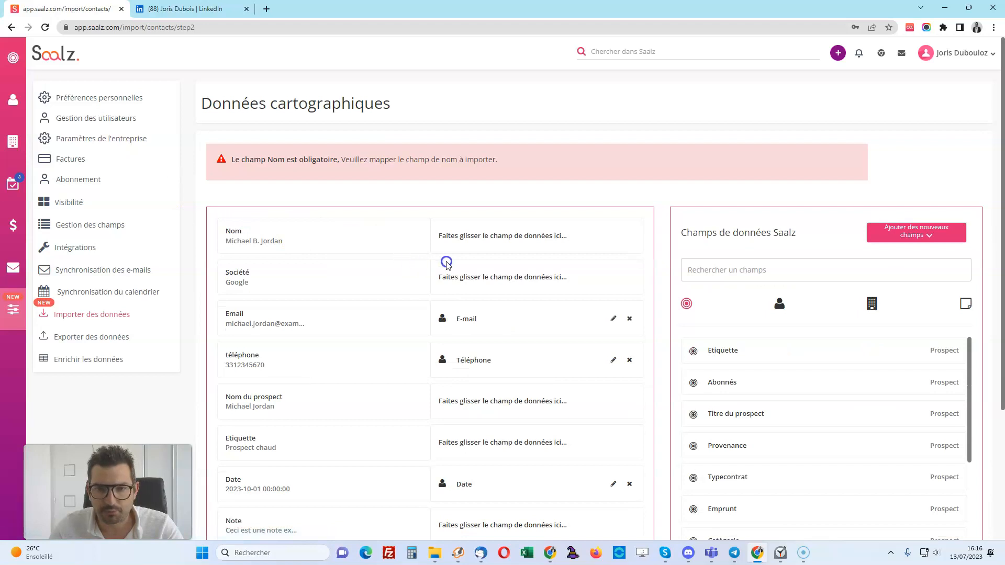
- Switch to Excel, examine the column headers and rows of the import-ex2 workbook at full size, and close it
scroll(737, 168, "down", 1)
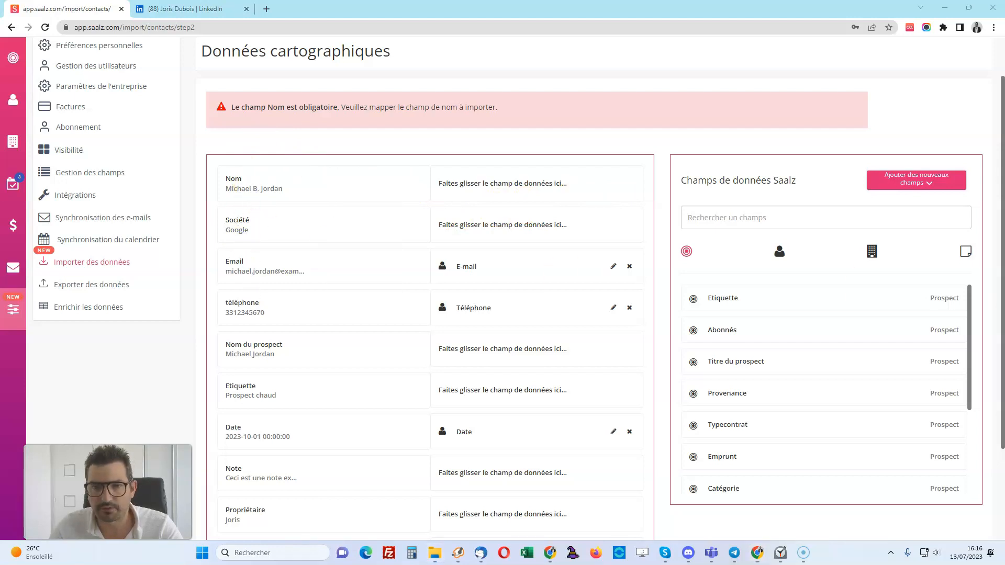
left_click(590, 199)
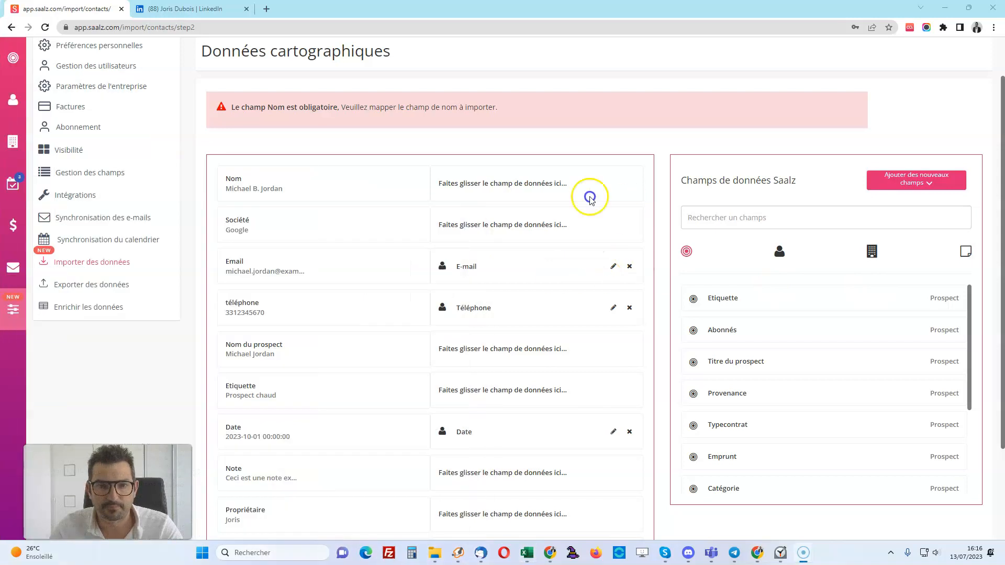
left_click(526, 553)
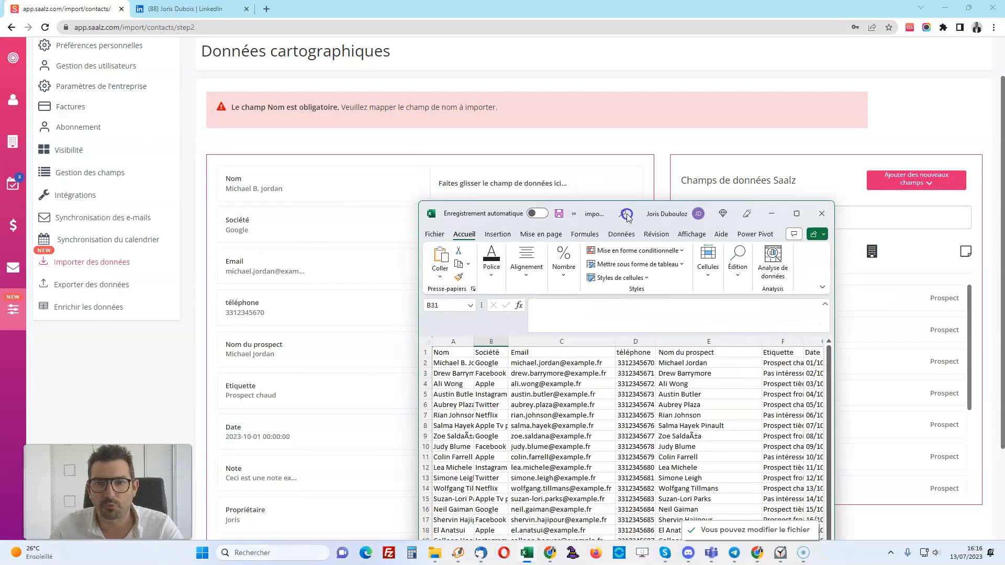
left_click(635, 207)
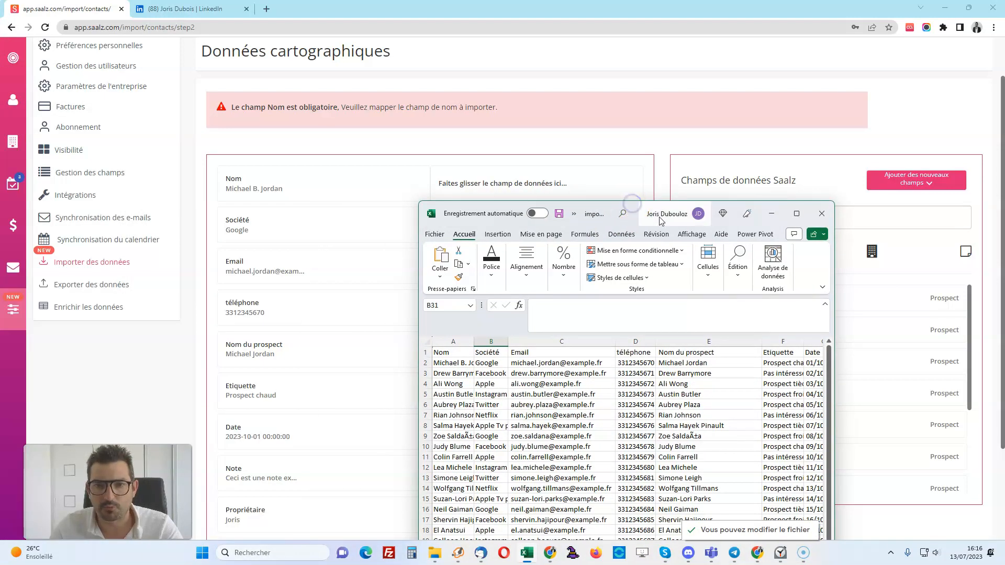
left_click(796, 213)
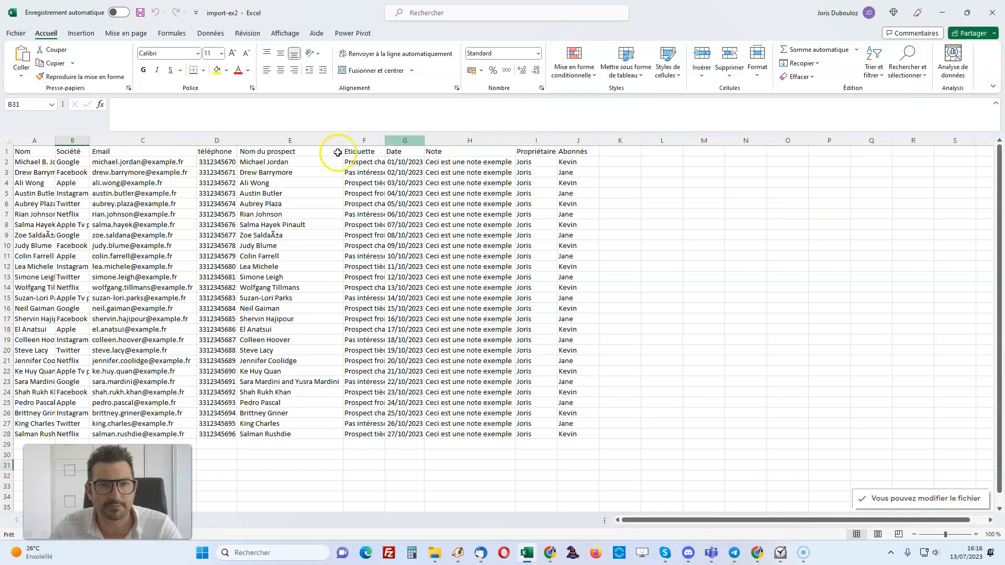
left_click(993, 12)
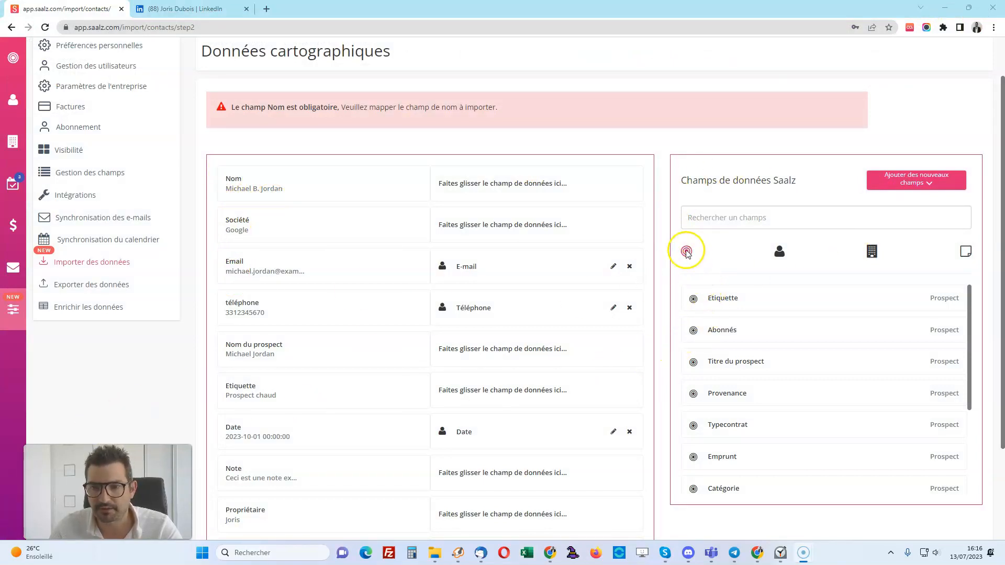
- Browse the Saalz data fields available for contacts, companies, notes and prospects
left_click(778, 252)
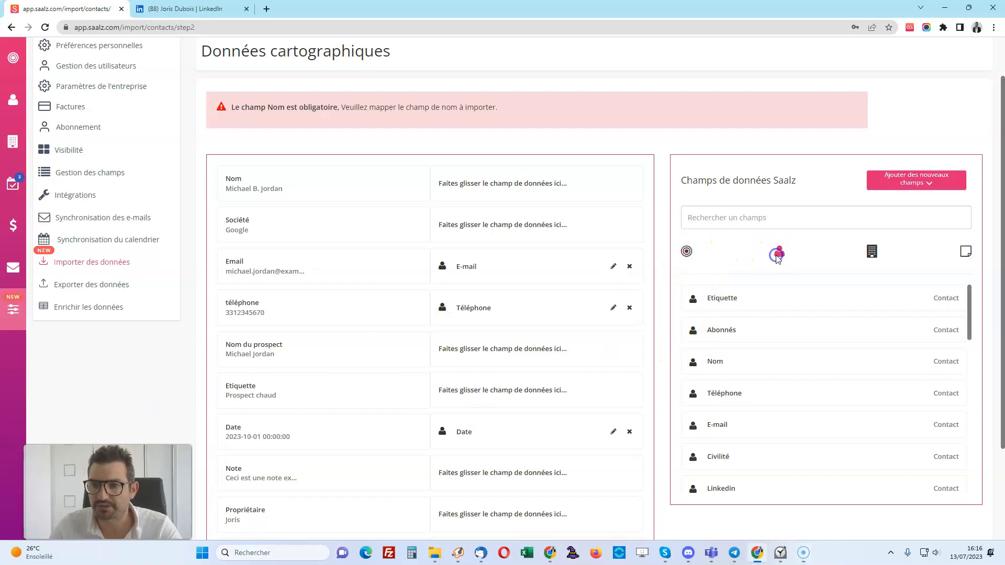
left_click(871, 252)
left_click(966, 251)
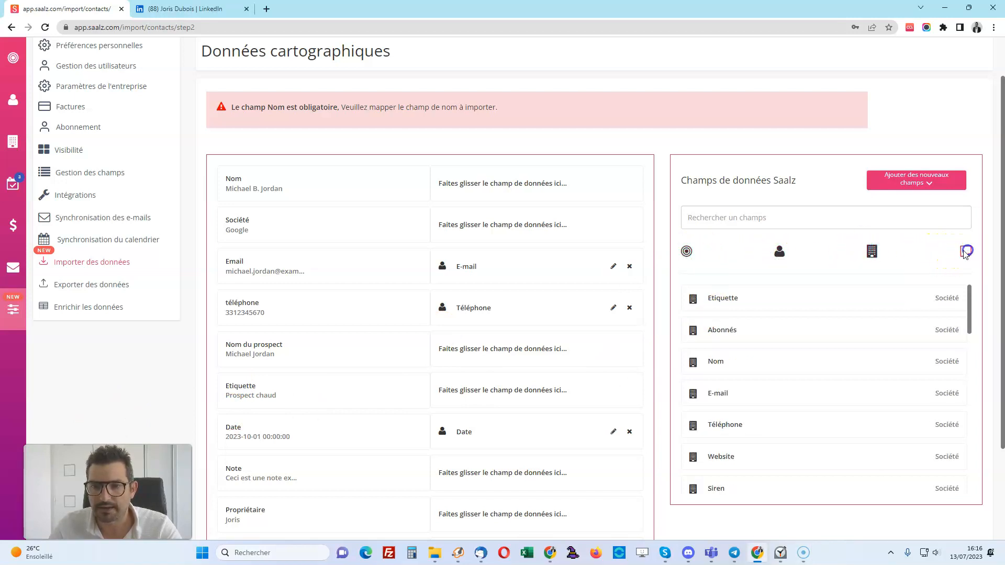
left_click(686, 251)
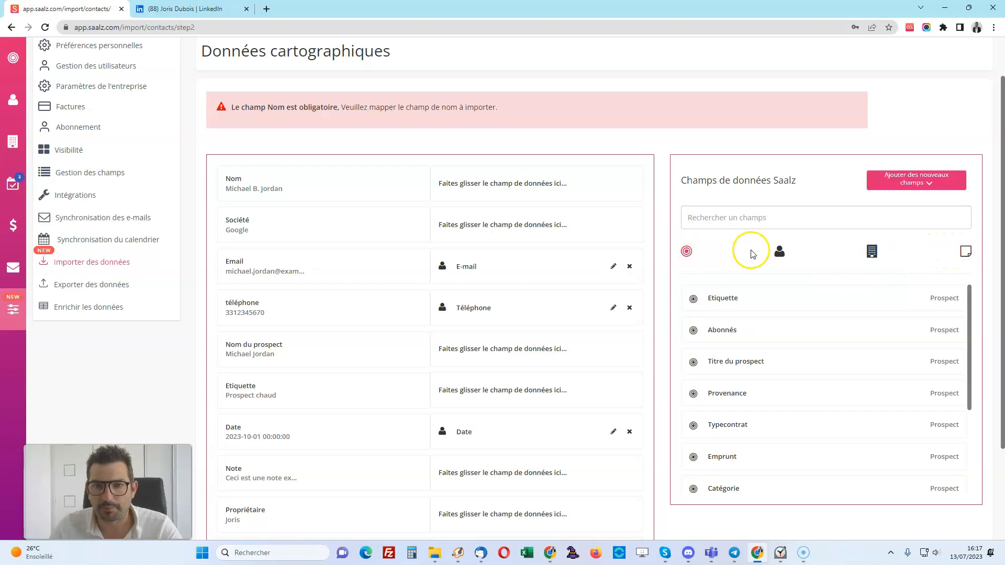
- Map the file's Nom column to the contact field Nom and its Société column to the company field Nom
left_click(779, 251)
left_click_drag(690, 361, 461, 178)
left_click(863, 212)
left_click_drag(681, 317, 451, 181)
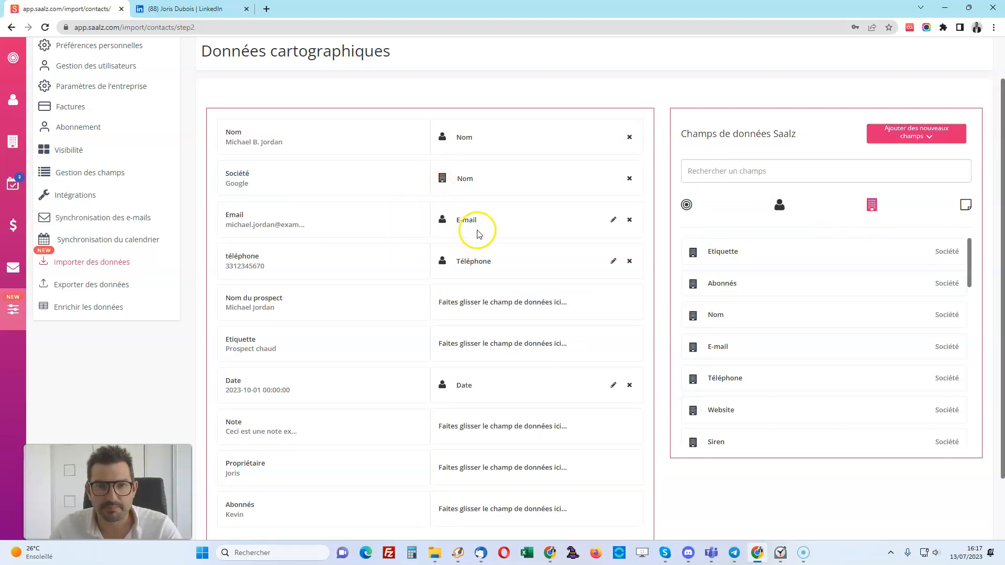
- Inspect the e-mail type options of the mapped Email column, select Travail, and close the dialog without saving
left_click(613, 219)
left_click(371, 143)
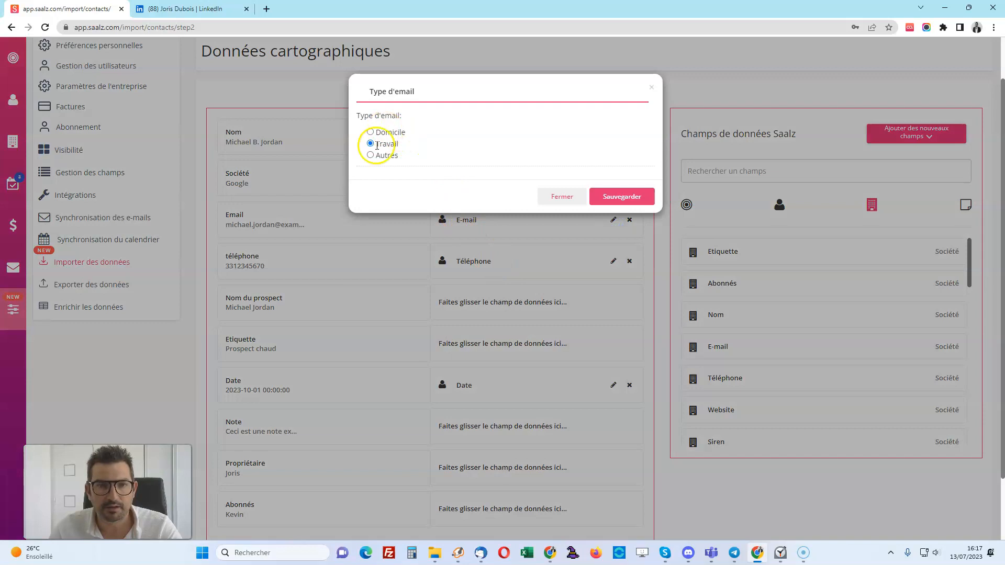
left_click(562, 197)
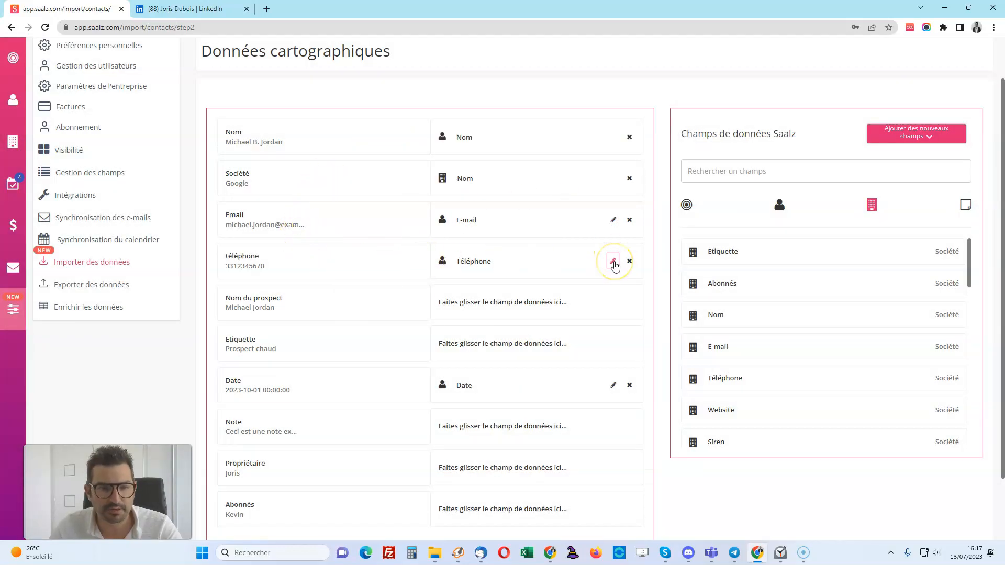
- Map the Nom du prospect column to the prospect field Titre du prospect
left_click(686, 204)
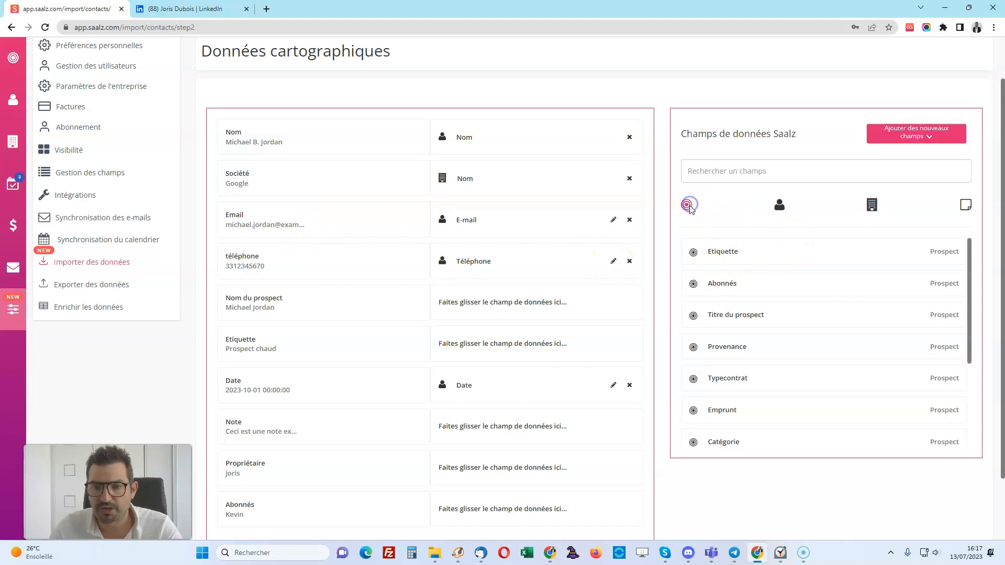
left_click_drag(690, 314, 457, 307)
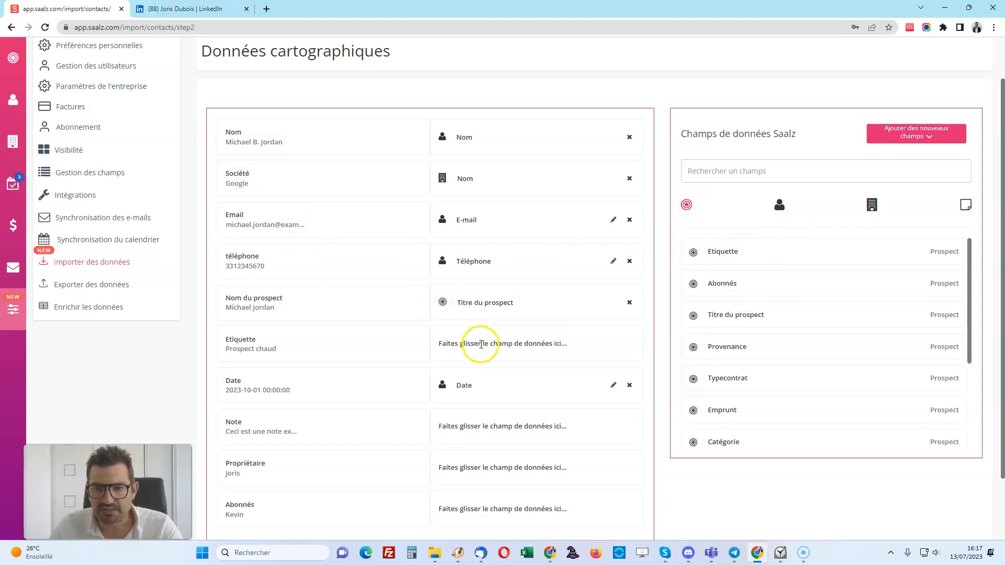
- Search the contact fields for "etiqu" and map the file's Etiquette column to the contact field Etiquette, clearing the misplaced mapping on Nom du prospect
left_click(779, 205)
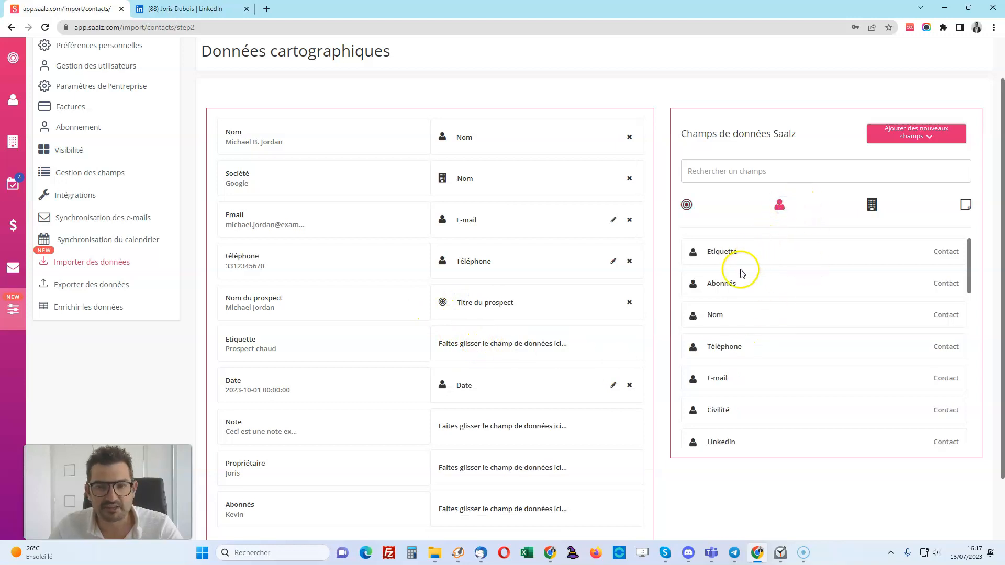
scroll(733, 372, "down", 5)
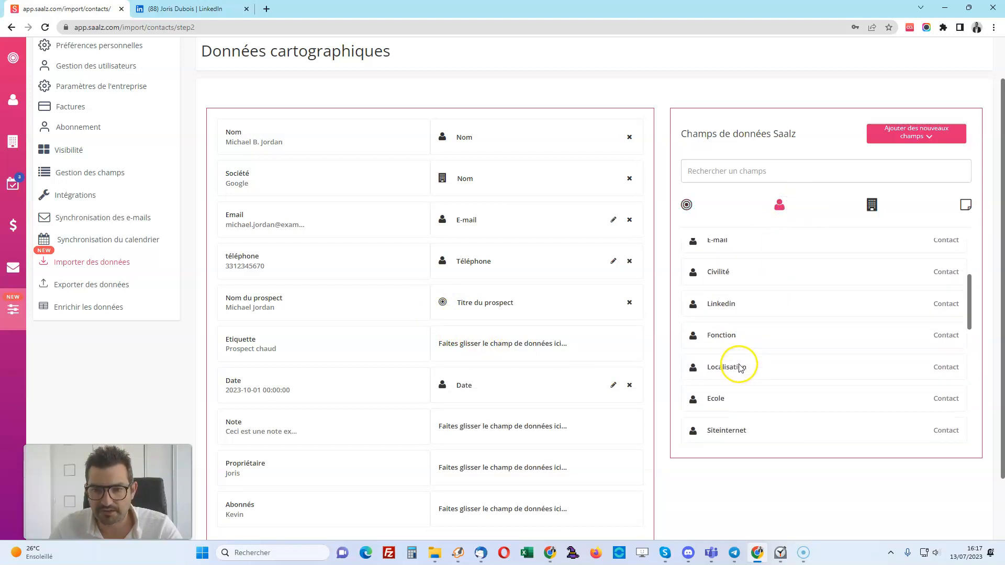
left_click(742, 171)
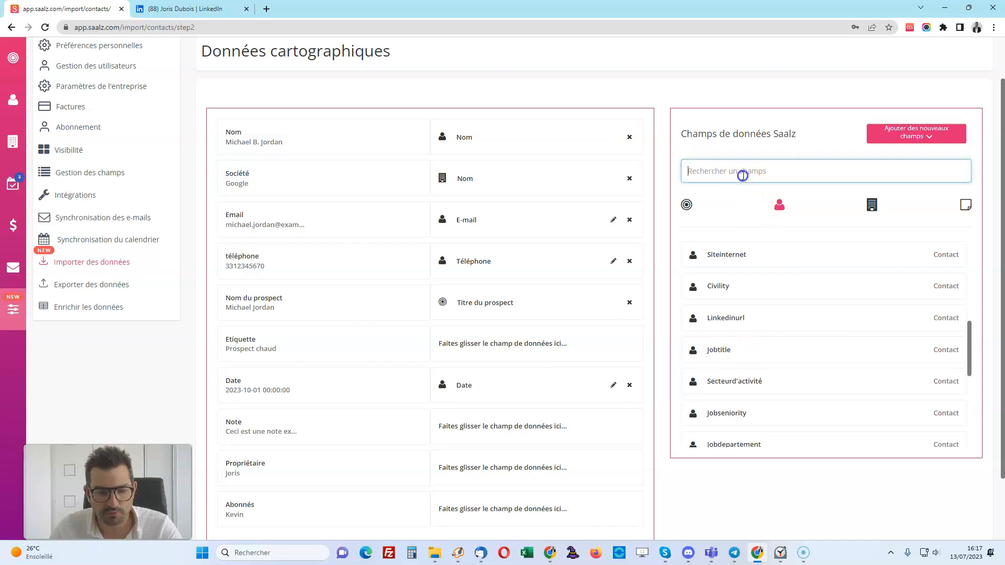
type("etiqu")
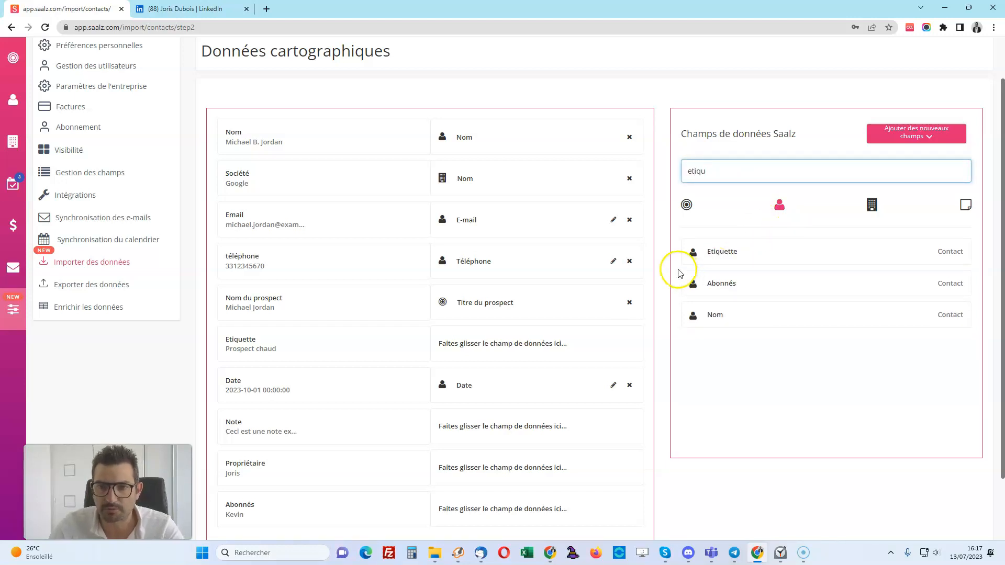
mouse_move(692, 252)
left_mouse_down()
mouse_move(572, 258)
mouse_move(460, 298)
left_mouse_up()
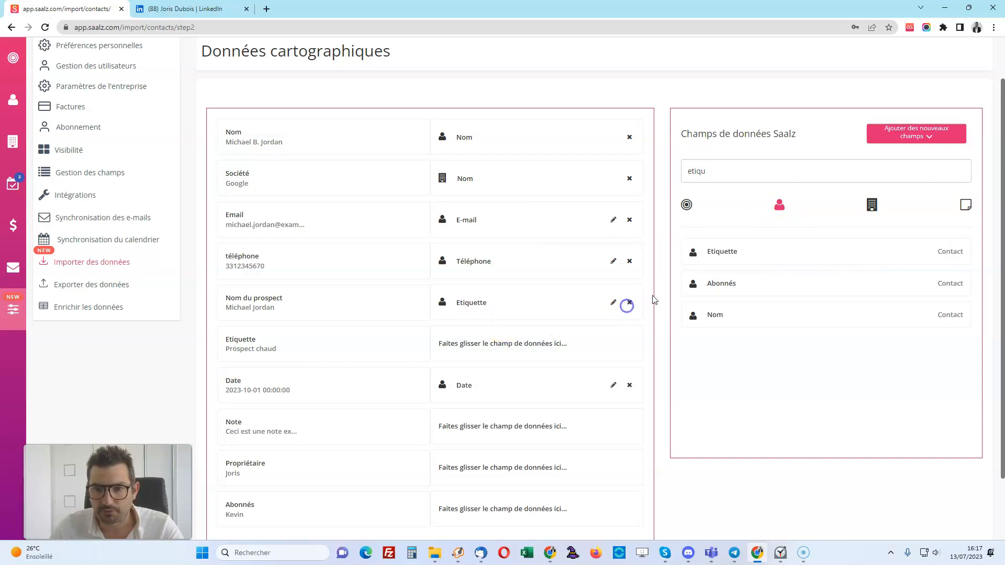
left_click(628, 303)
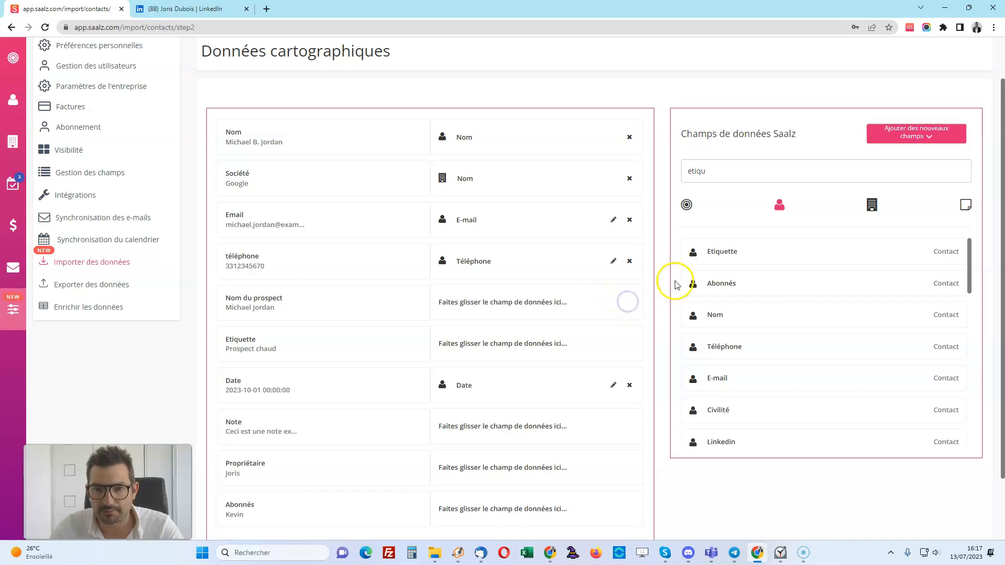
left_click_drag(690, 252, 458, 345)
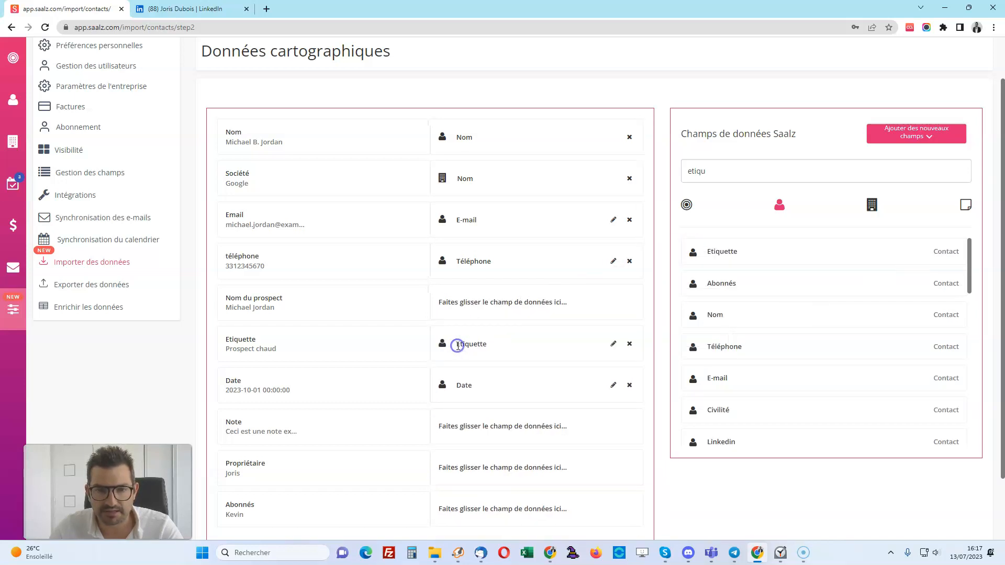
- Match the Etiquette values Prospect chaud, Prospect tiède and Prospect froid to Lead chaud, Lead tiède and Lead froid, and save the associations
left_click(615, 344)
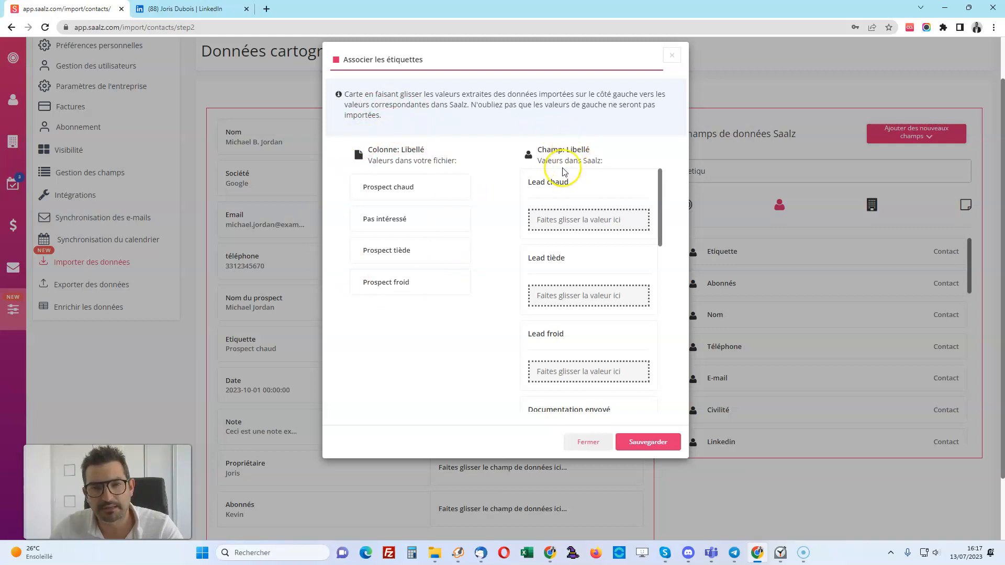
left_click_drag(375, 193, 575, 225)
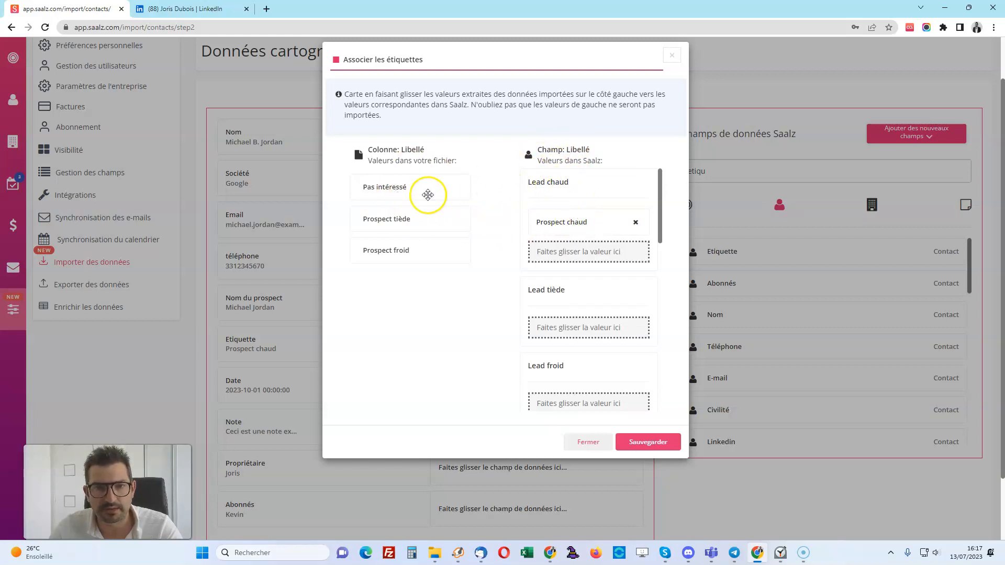
left_click_drag(386, 224, 568, 322)
scroll(529, 292, "down", 2)
left_click_drag(401, 214, 565, 316)
scroll(570, 321, "down", 5)
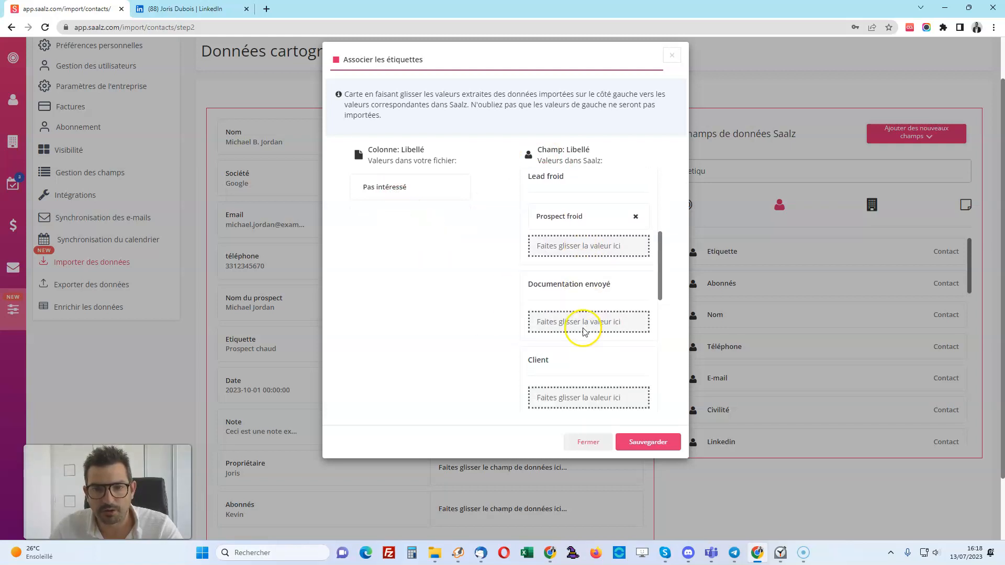
scroll(580, 329, "down", 5)
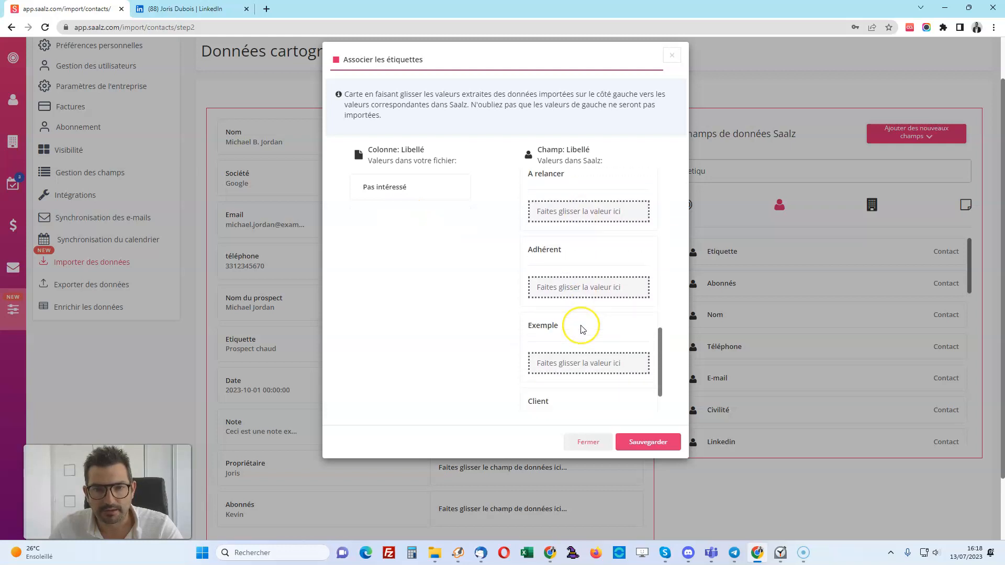
scroll(580, 329, "up", 3)
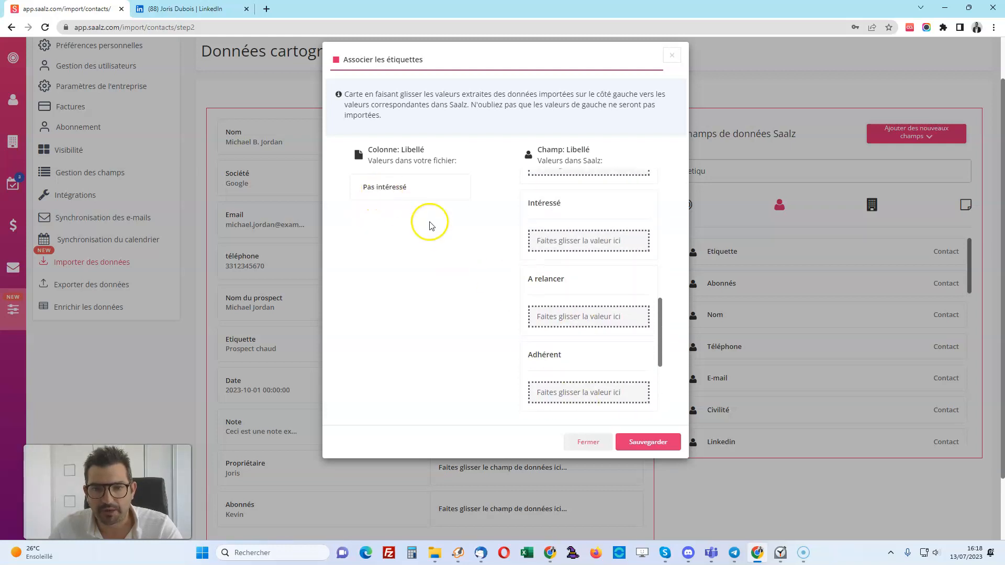
scroll(505, 292, "up", 1)
scroll(561, 292, "up", 2)
left_click(636, 444)
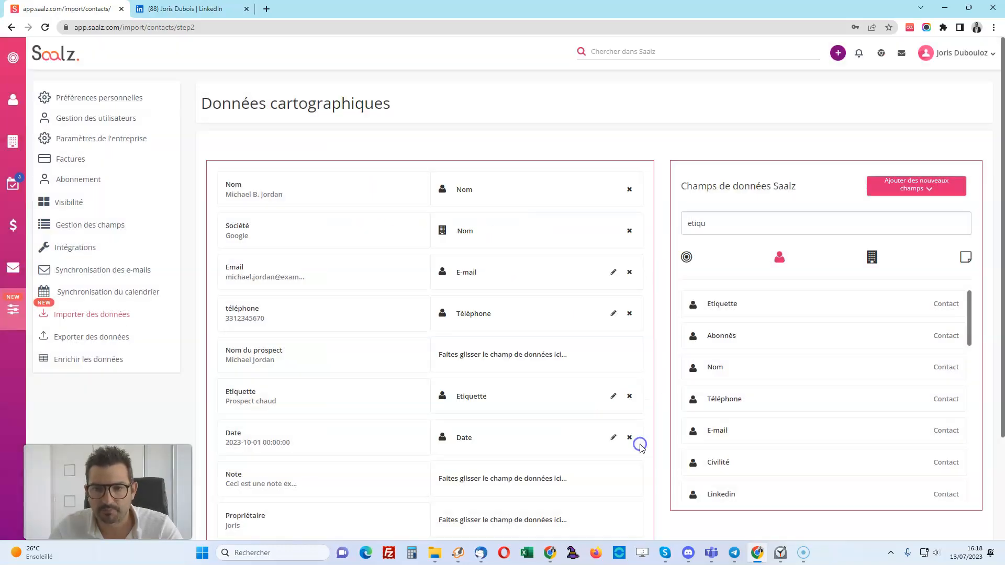
- Map the Nom du prospect column to the contact field Nom and continue to the import verification
left_click_drag(696, 371, 448, 352)
scroll(474, 357, "down", 2)
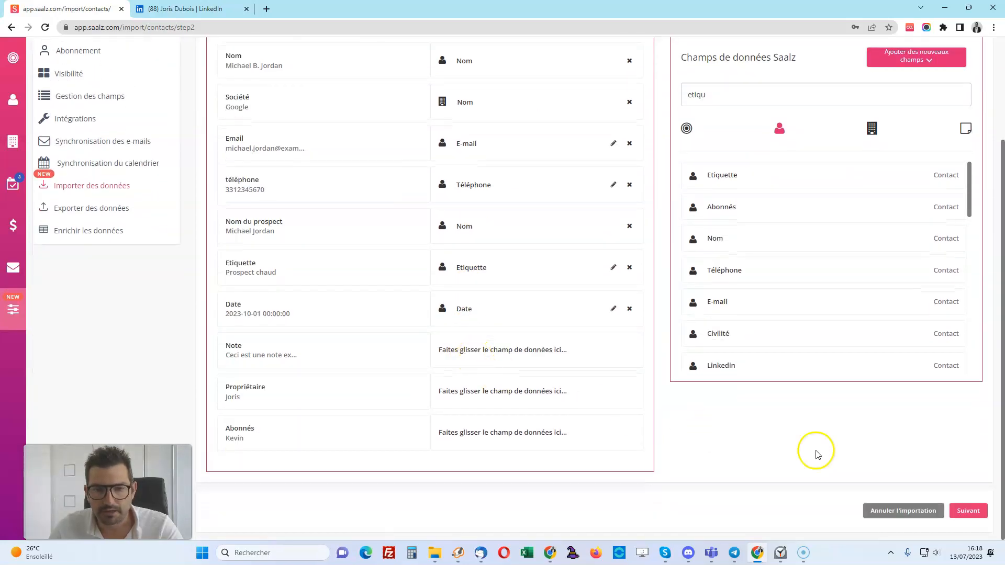
left_click(961, 511)
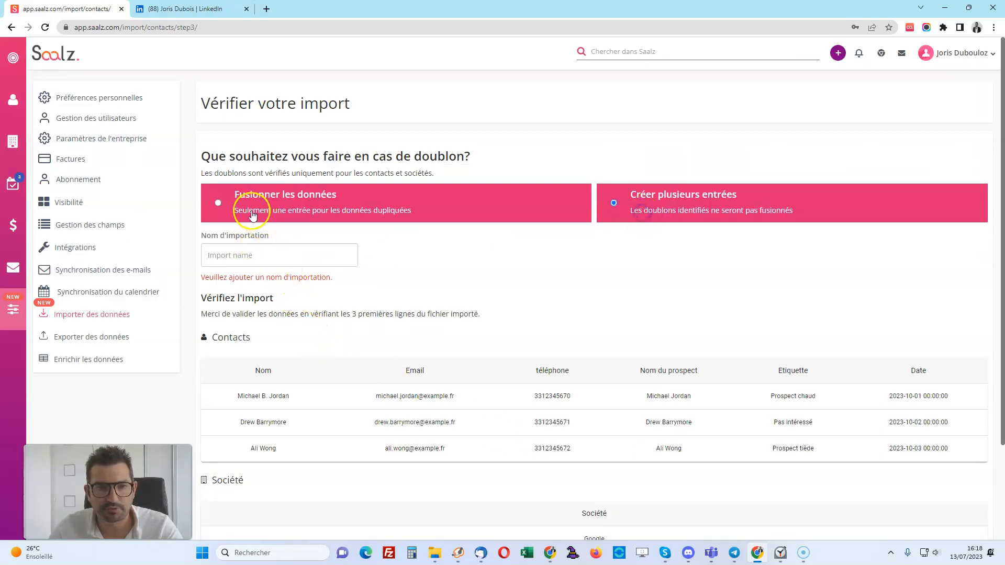
- Choose Fusionner les données for duplicates, name the import "Exemple import", review the preview and run the import
left_click(230, 258)
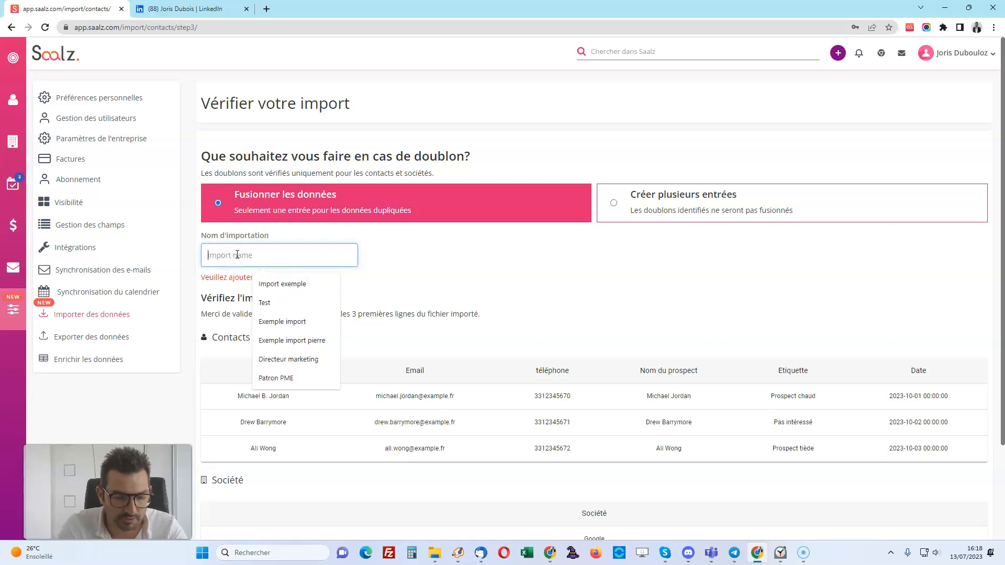
type("Exempl")
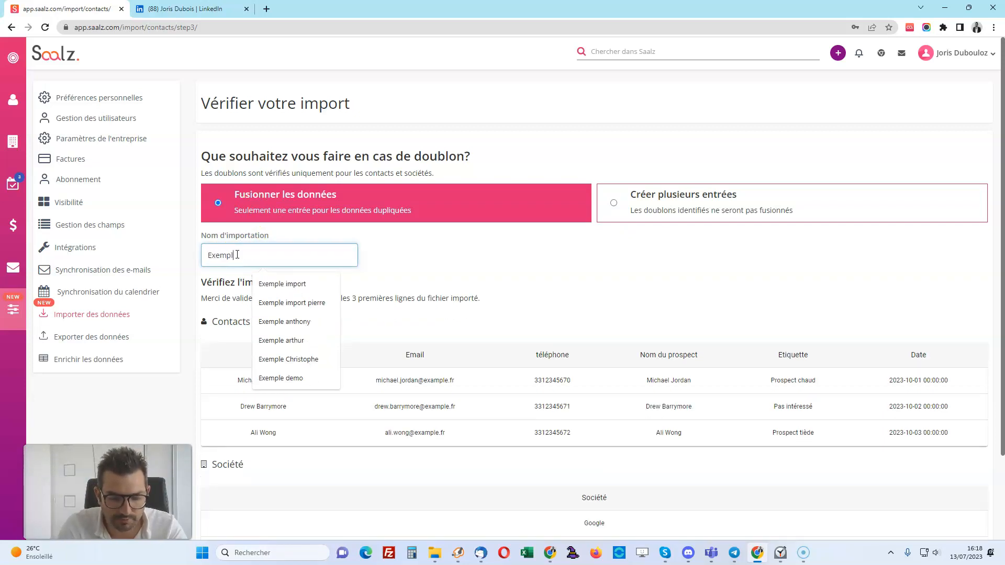
type("e im")
left_click(394, 273)
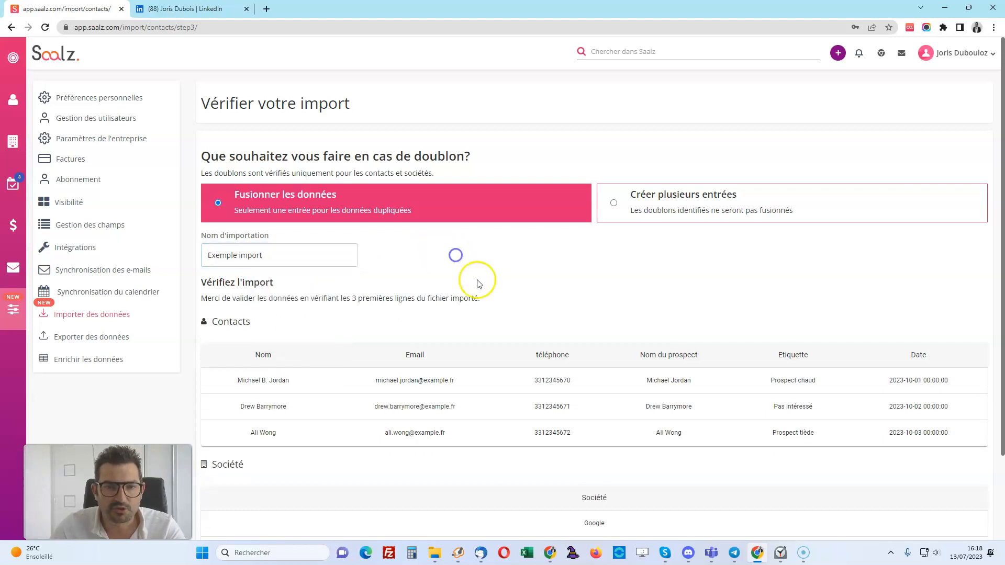
scroll(446, 265, "down", 2)
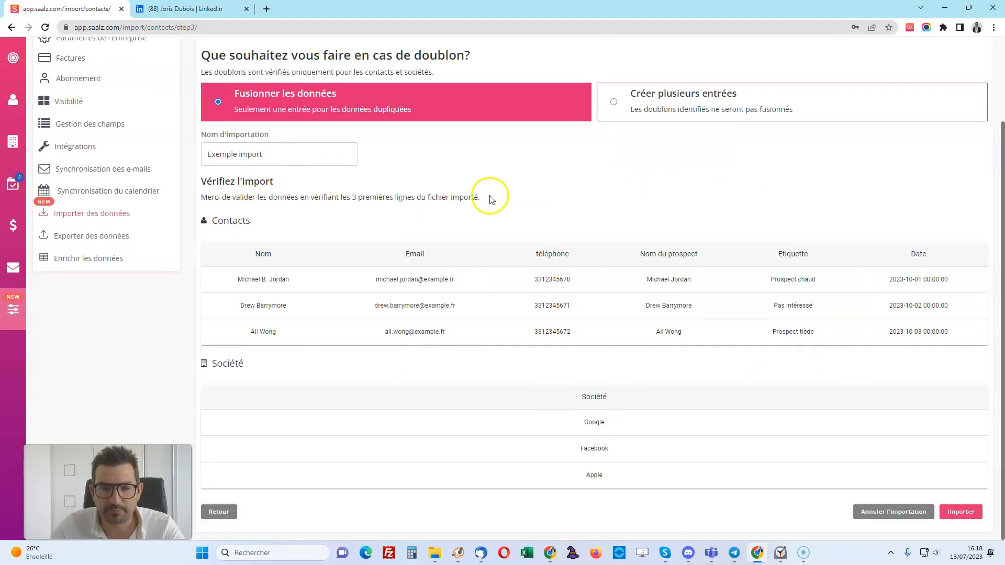
left_click(961, 511)
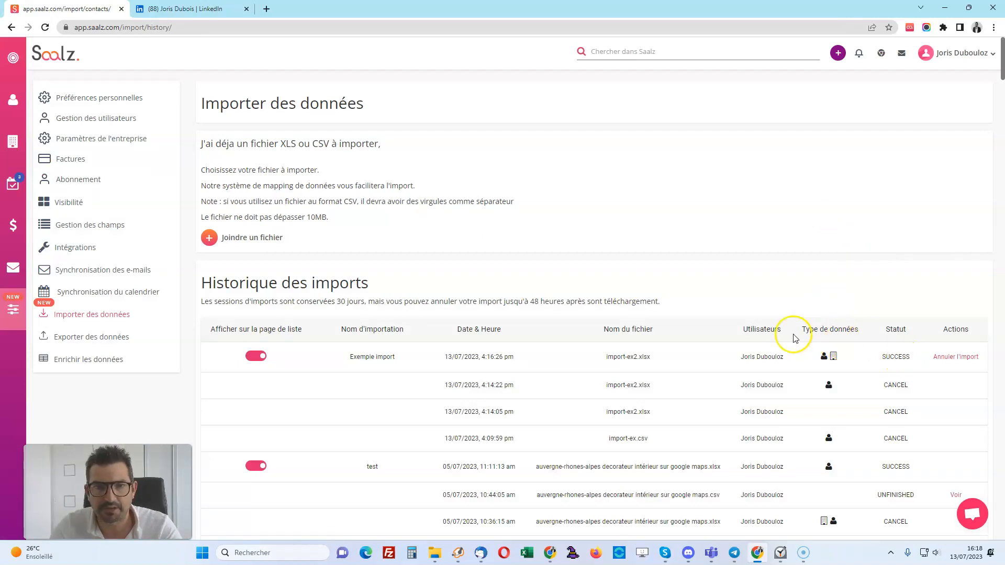
- Cancel the import named "Exemple import" in the import history
left_click(951, 360)
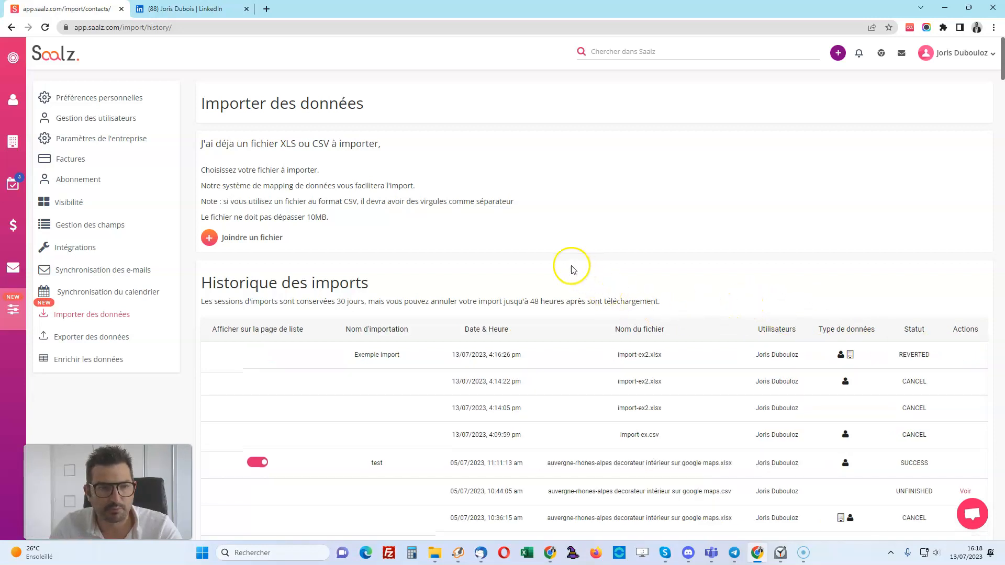
left_click(915, 356)
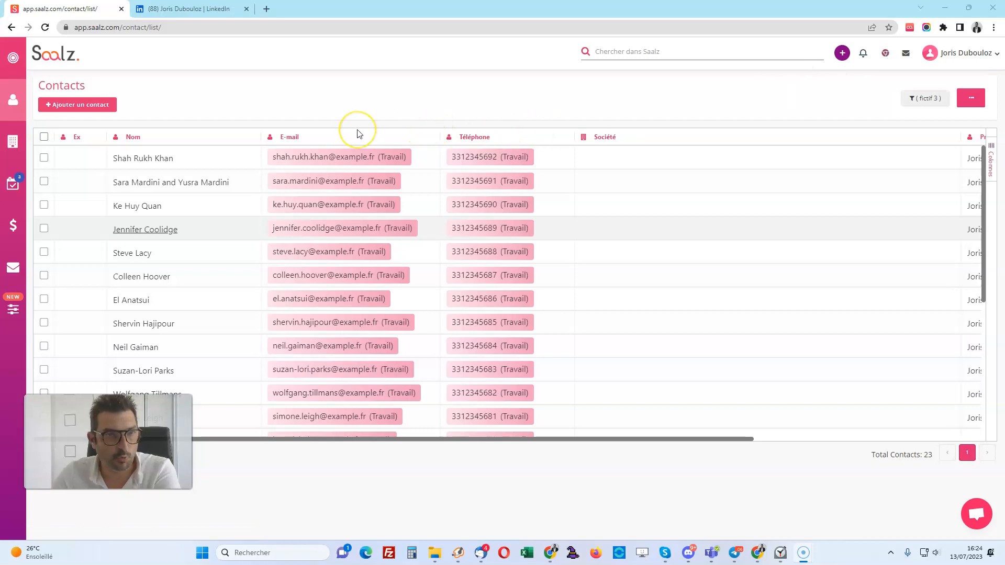
- Switch to the LinkedIn profile page and collapse its messaging pane
left_click(190, 9)
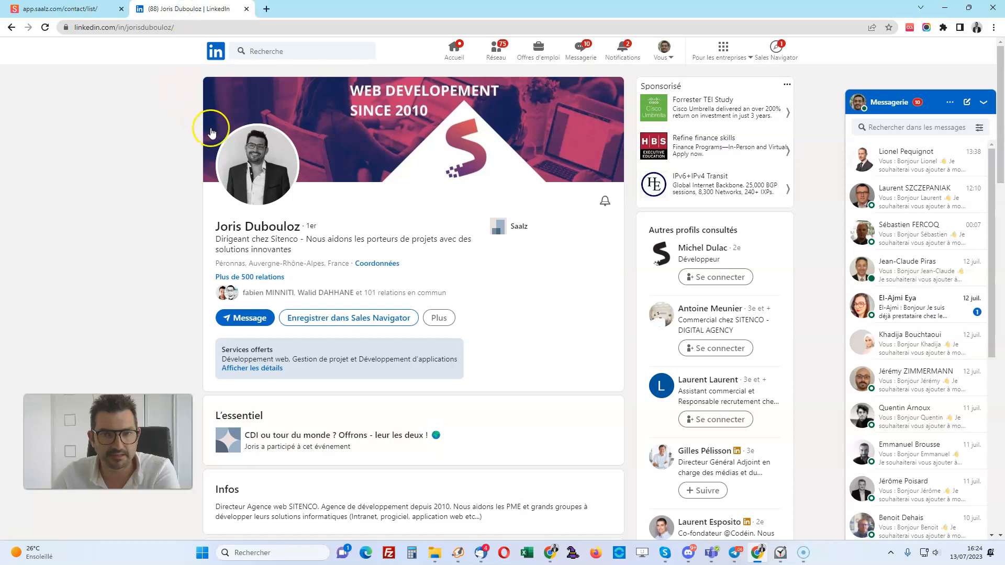
left_click(910, 28)
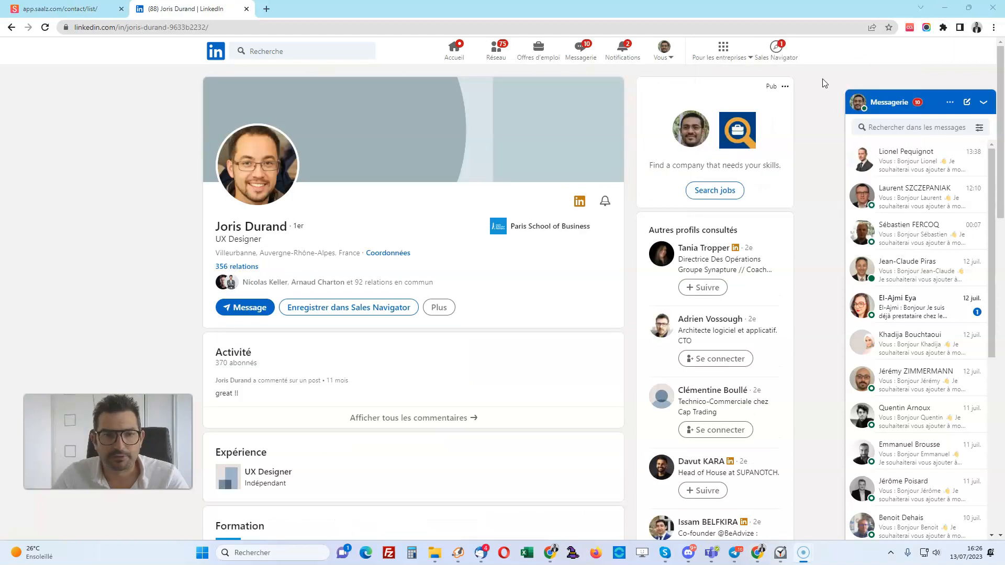
left_click(448, 252)
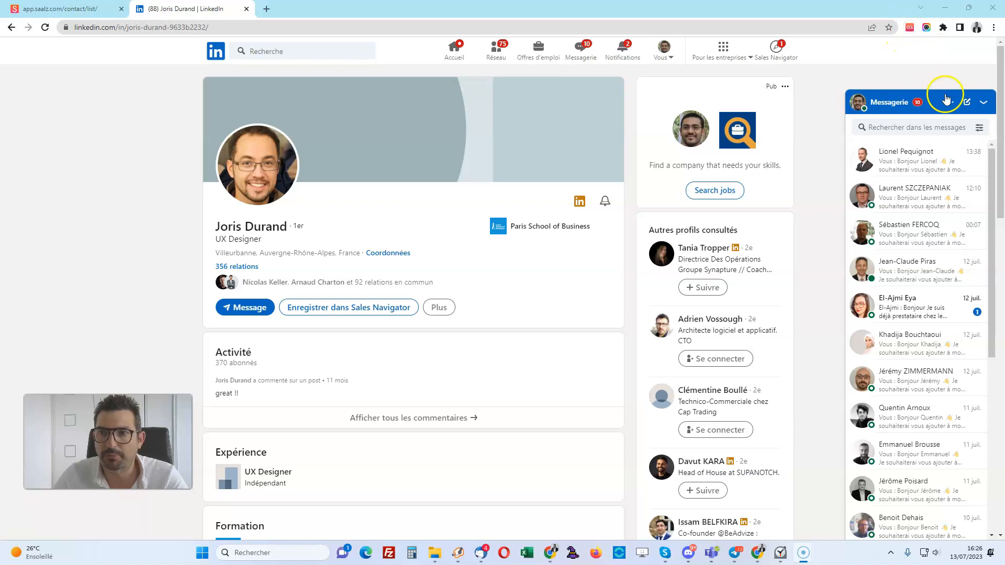
left_click(983, 101)
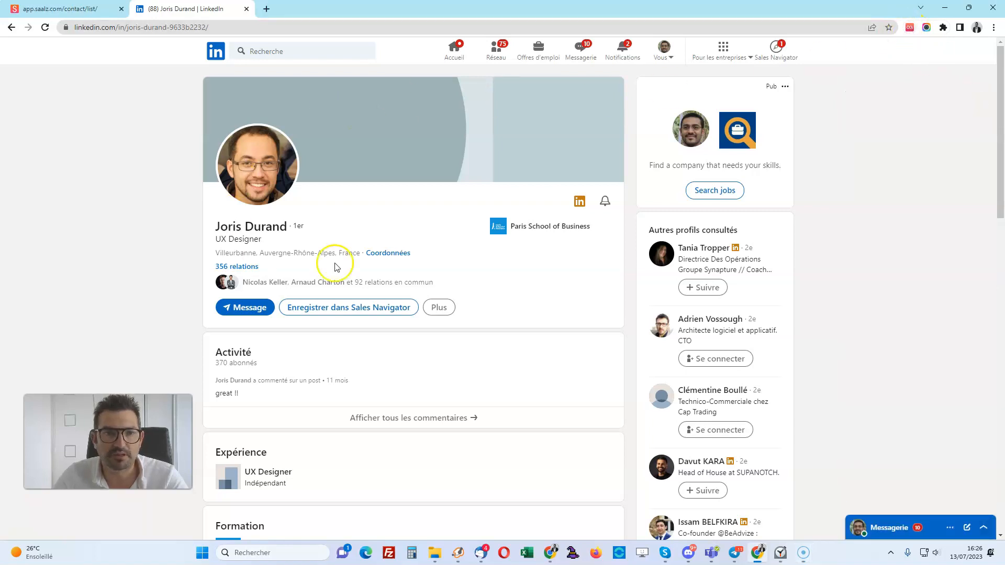
- Save the displayed LinkedIn profile as a lead through the Saalz browser extension
left_click(910, 29)
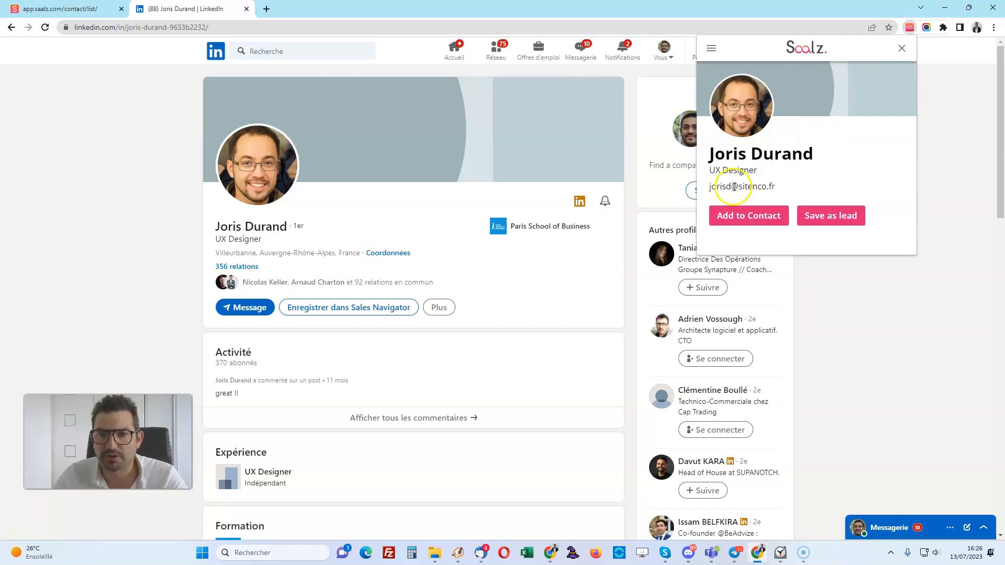
left_click(806, 223)
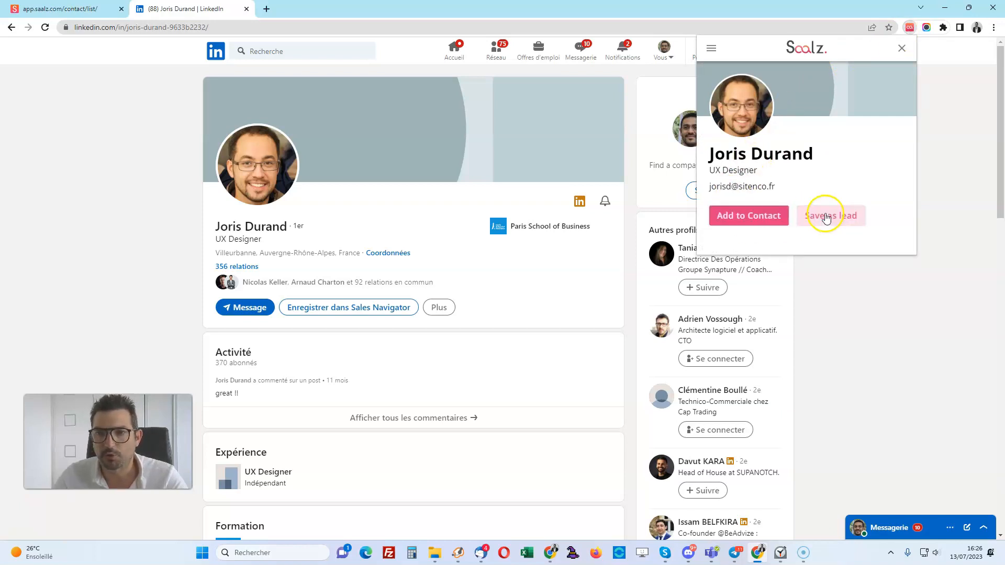
left_click(825, 215)
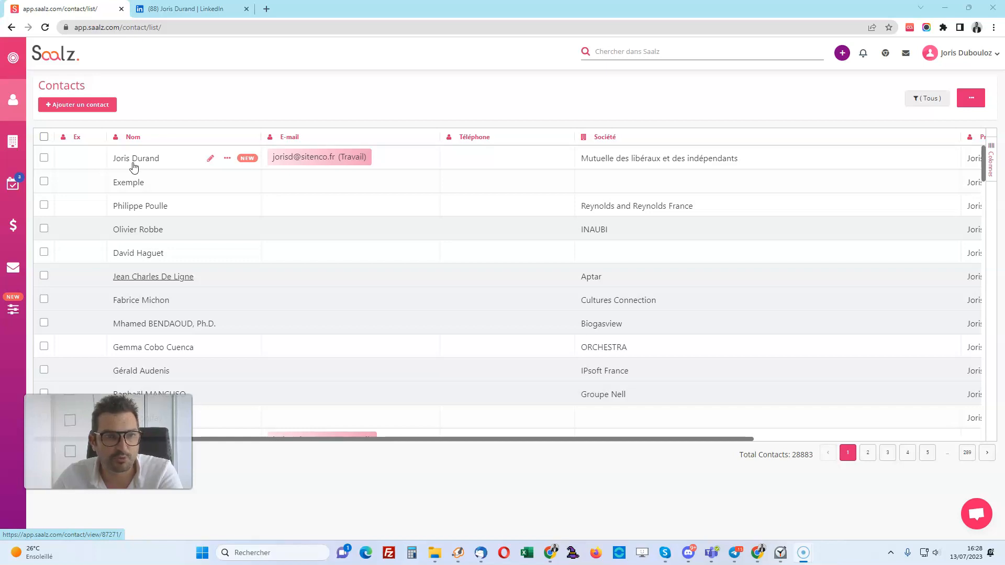
- Open help.saalz.com in a new browser tab and look through the articles of the complete Saalz usage help category
left_click(267, 9)
type("help")
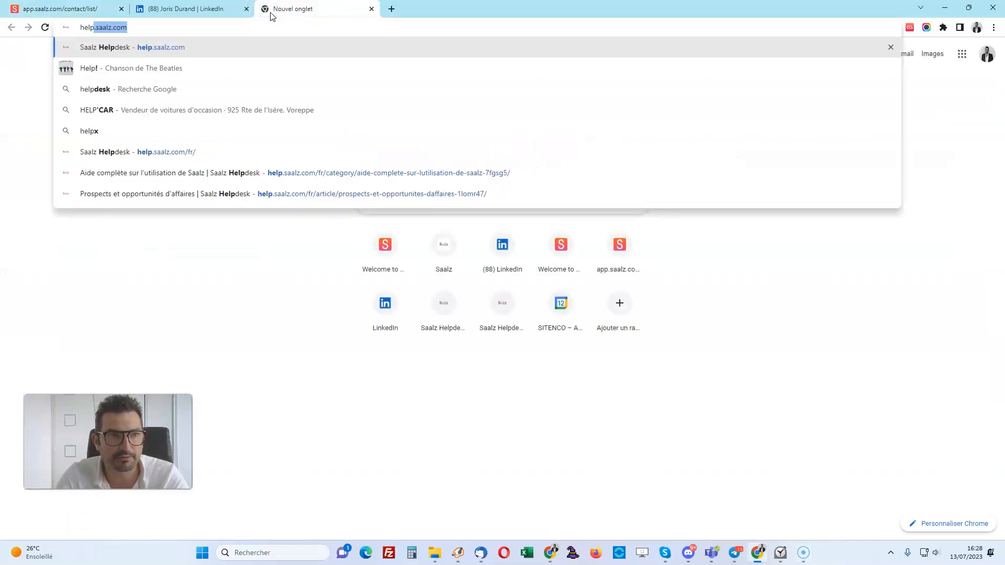
key("Return")
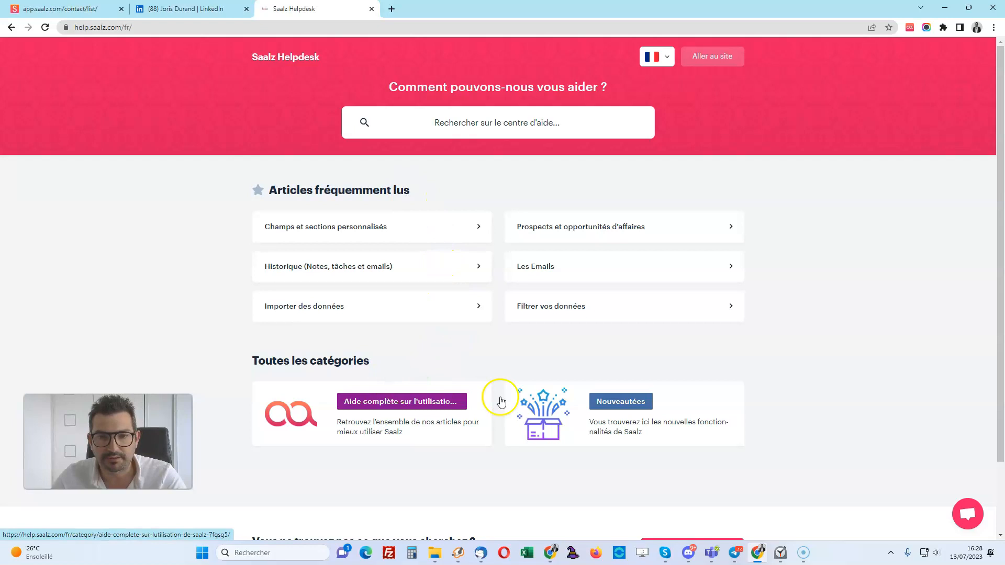
left_click(421, 402)
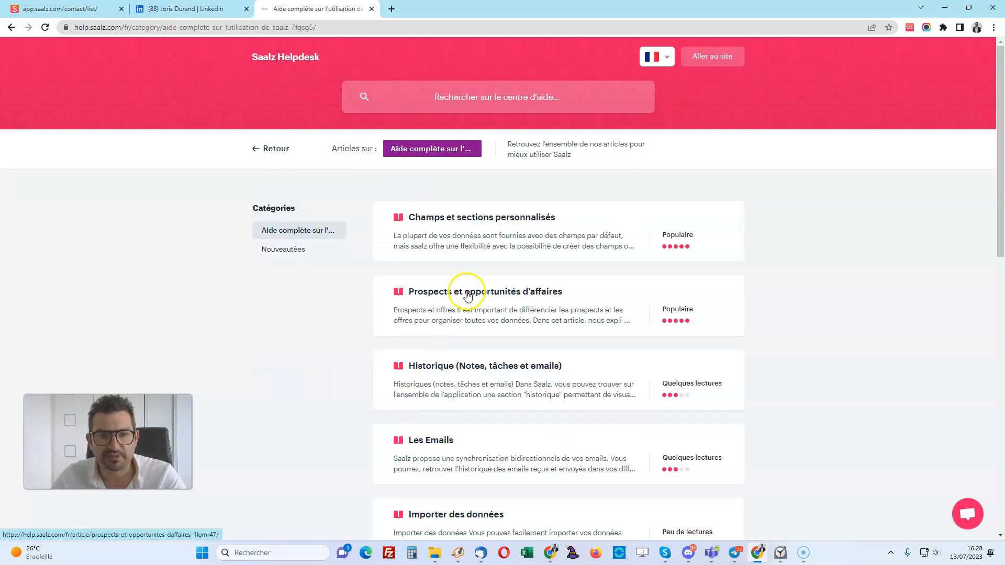
scroll(468, 295, "down", 3)
scroll(486, 281, "up", 3)
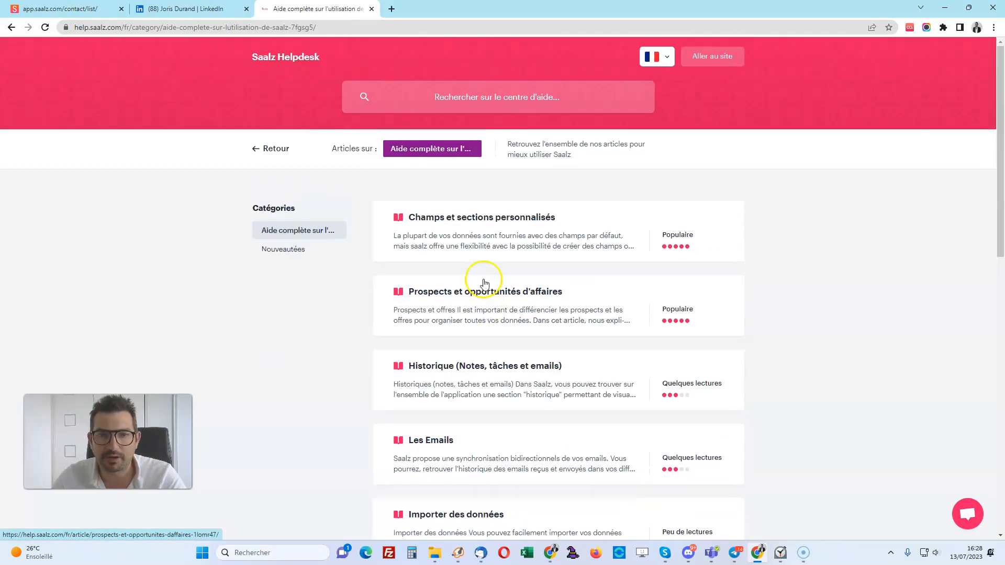